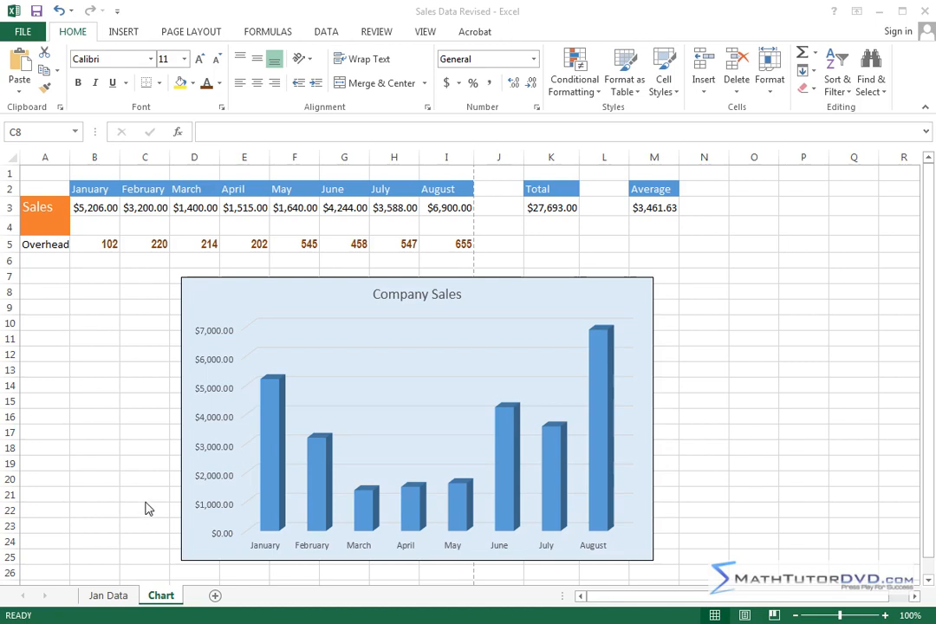
Add a new worksheet after the Chart sheet and rename it "Entering Data".
click(216, 597)
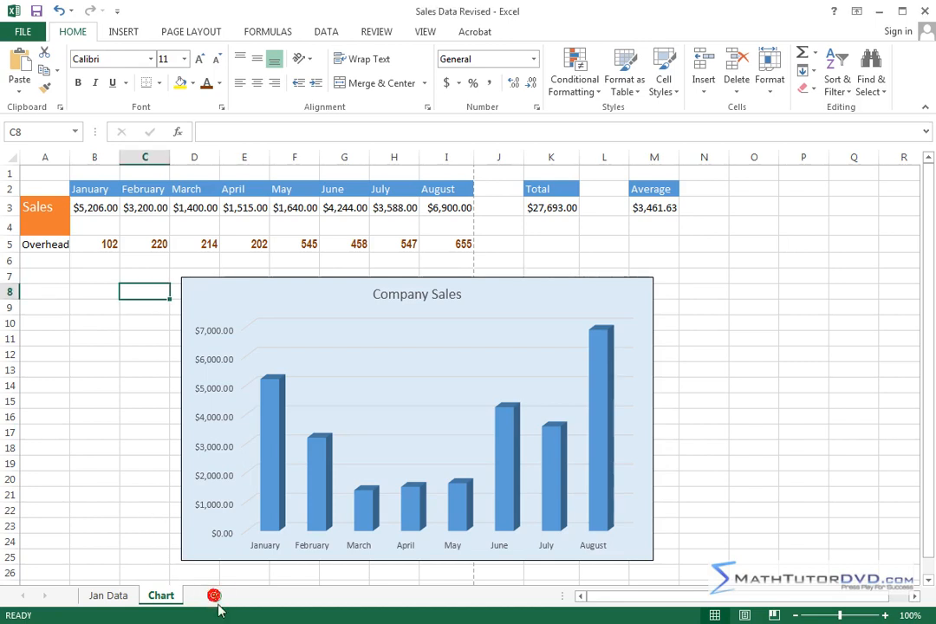
click(216, 597)
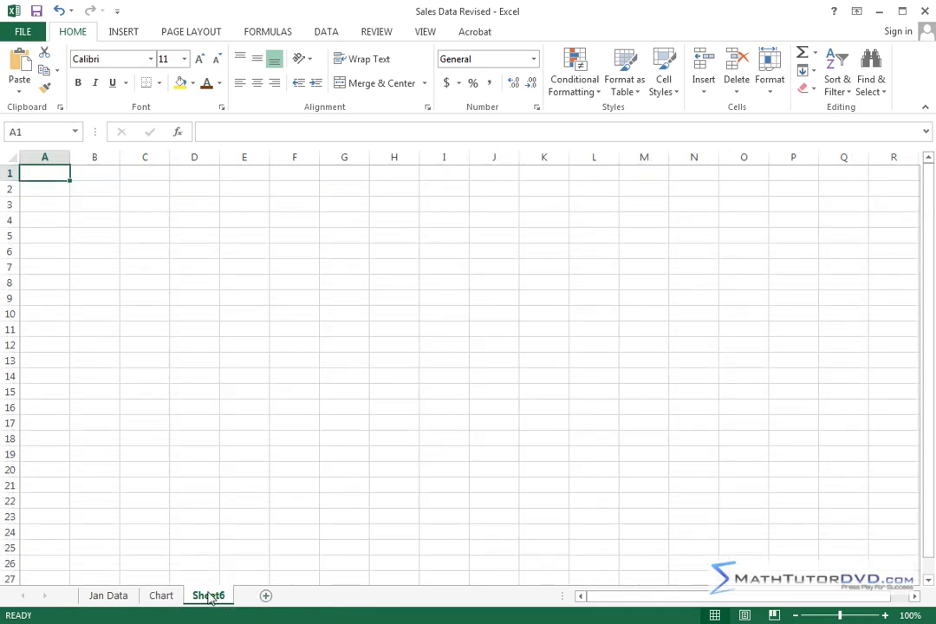
right_click(211, 598)
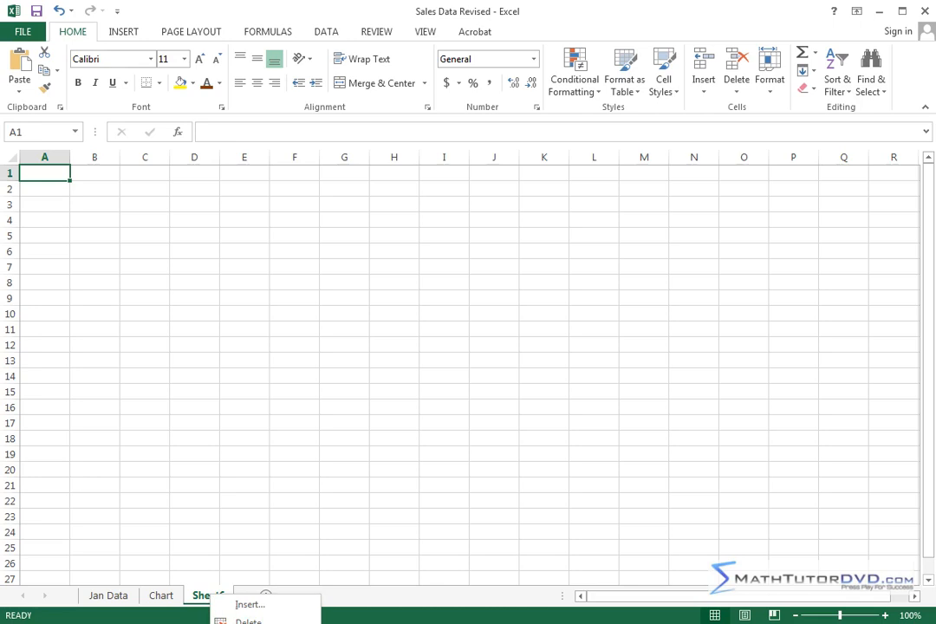
click(251, 623)
text(E)
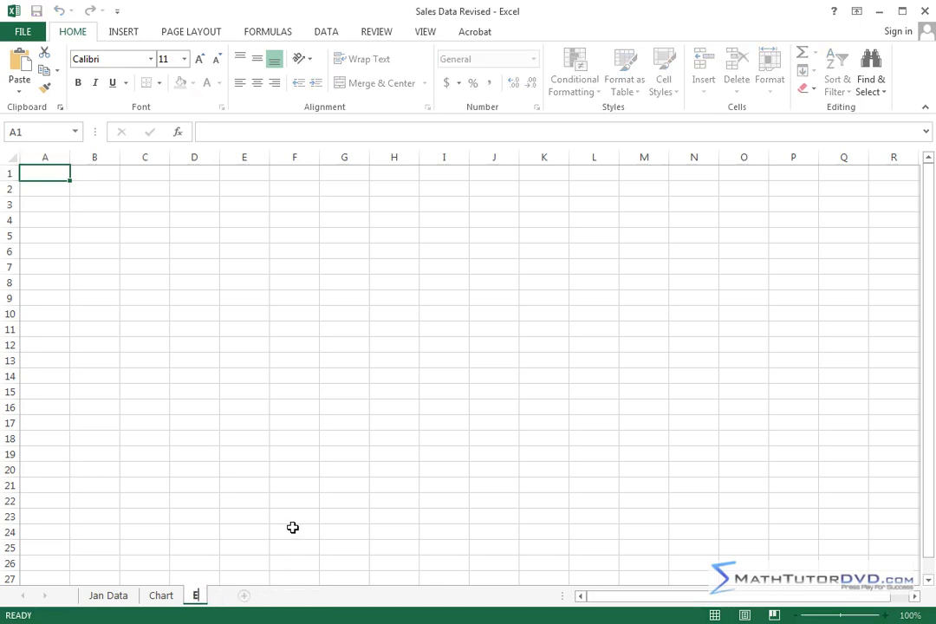
text(ntering Data)
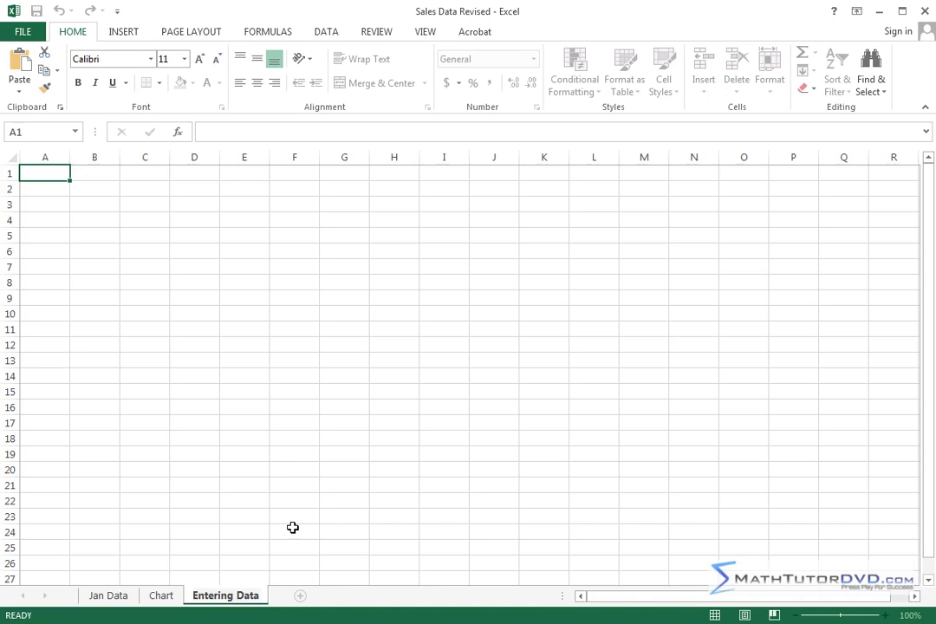
click(293, 527)
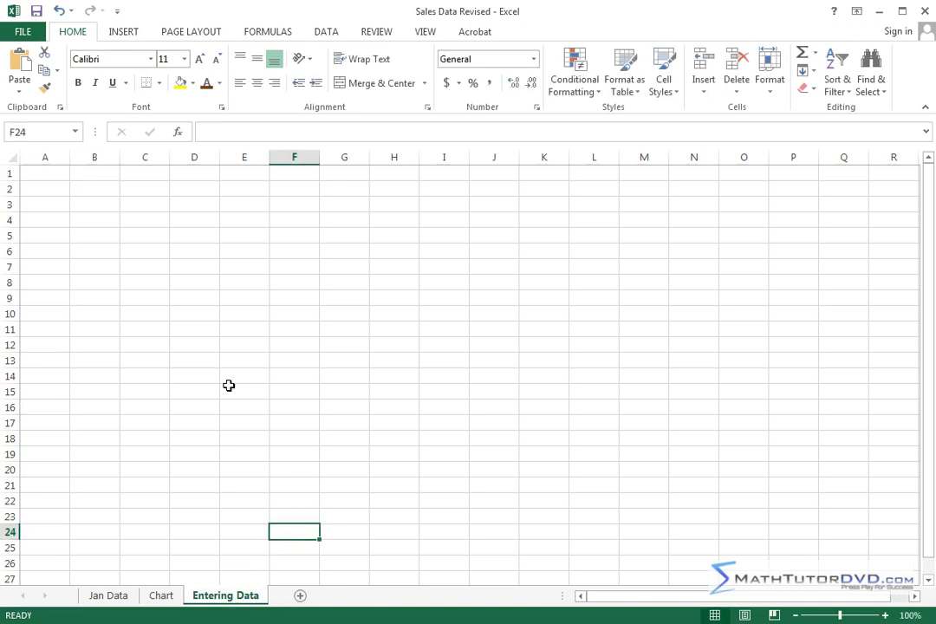
Fill column A from A2 to A6 with a first name, a last name, "Is", "Very" and "Nice".
click(43, 188)
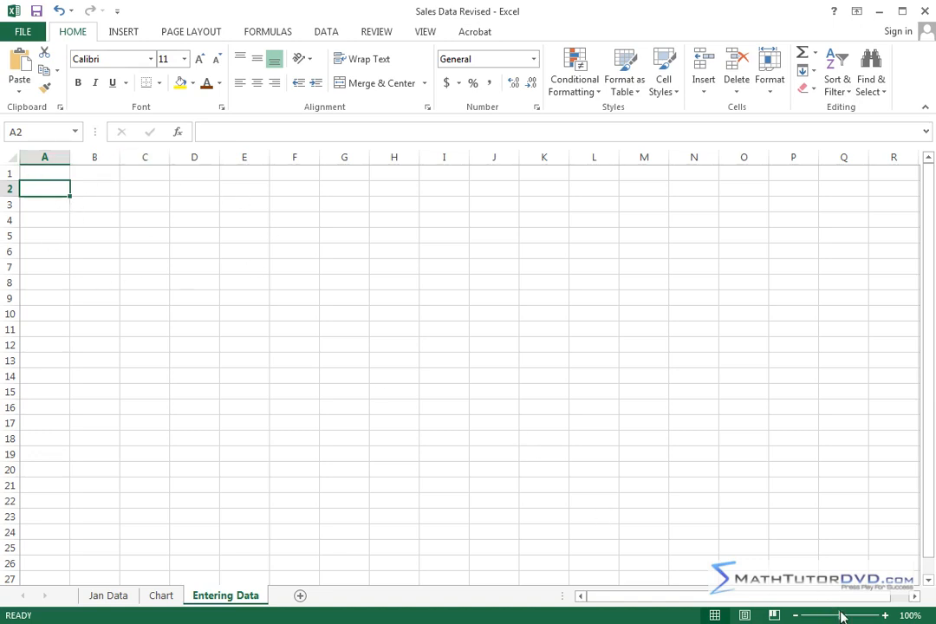
drag(841, 617, 848, 617)
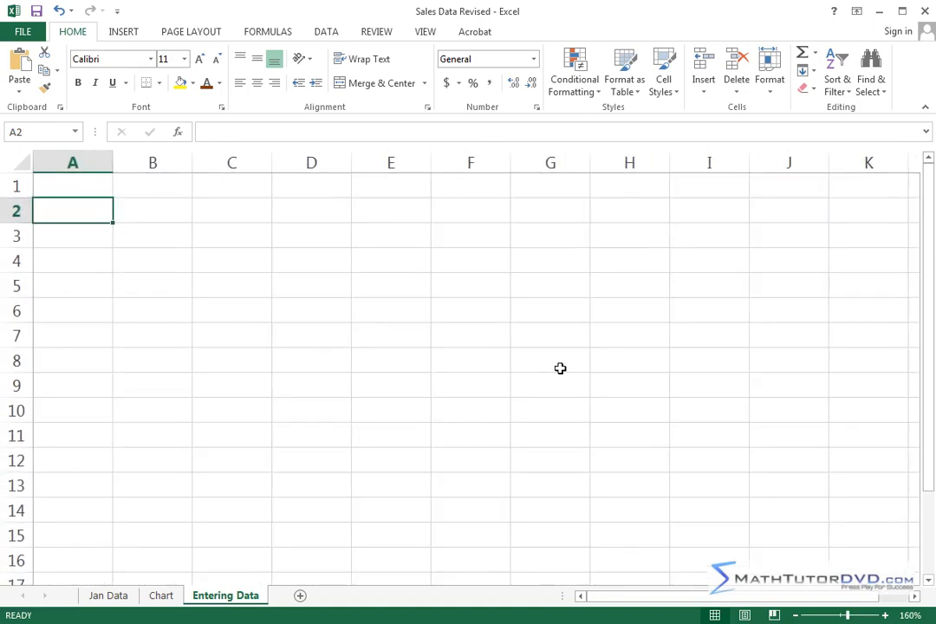
mouse_move(848, 617)
mouse_down()
mouse_move(871, 618)
mouse_move(817, 618)
mouse_move(845, 618)
mouse_up()
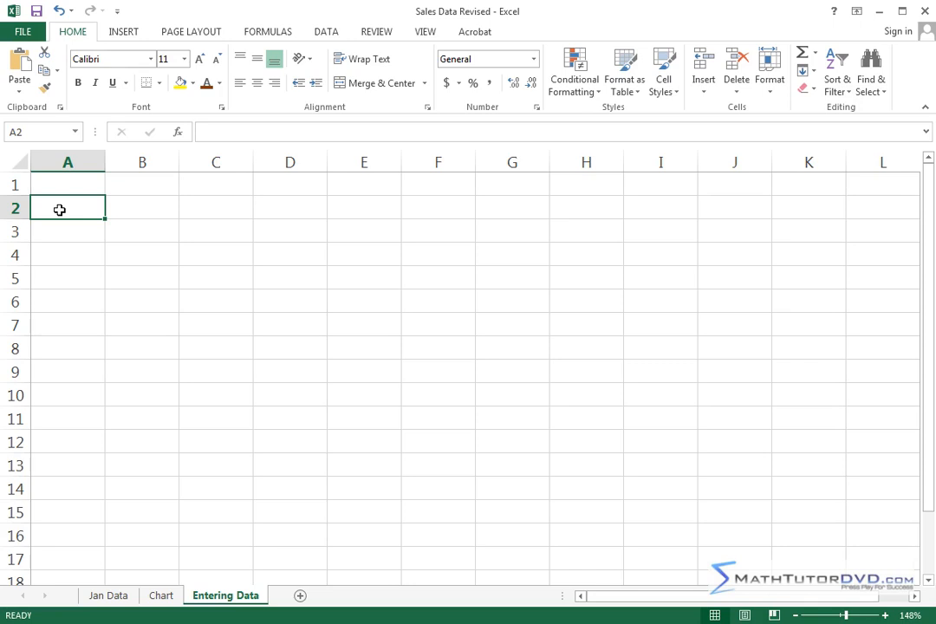
text(Jason)
key(Return)
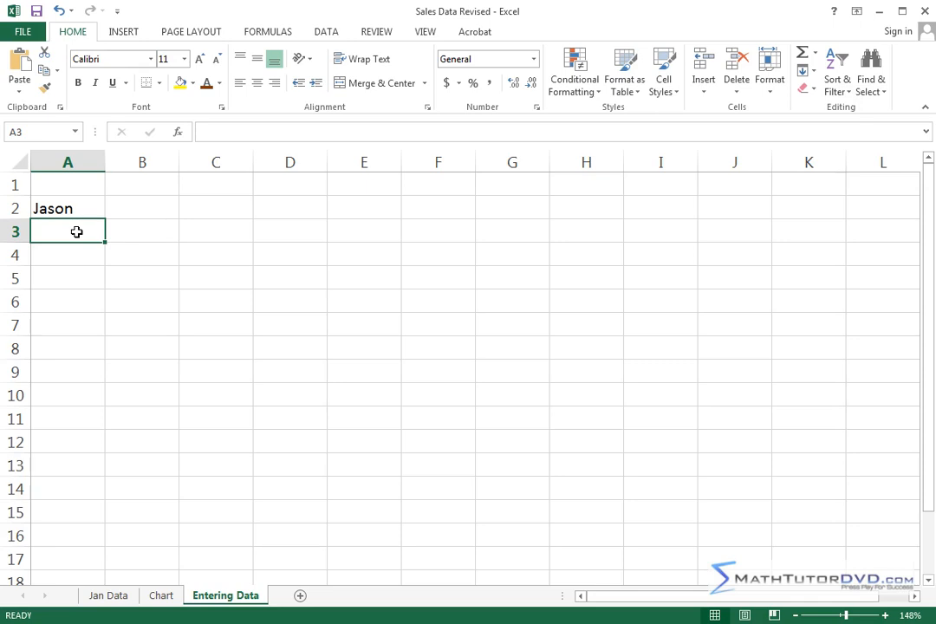
text(Gibson)
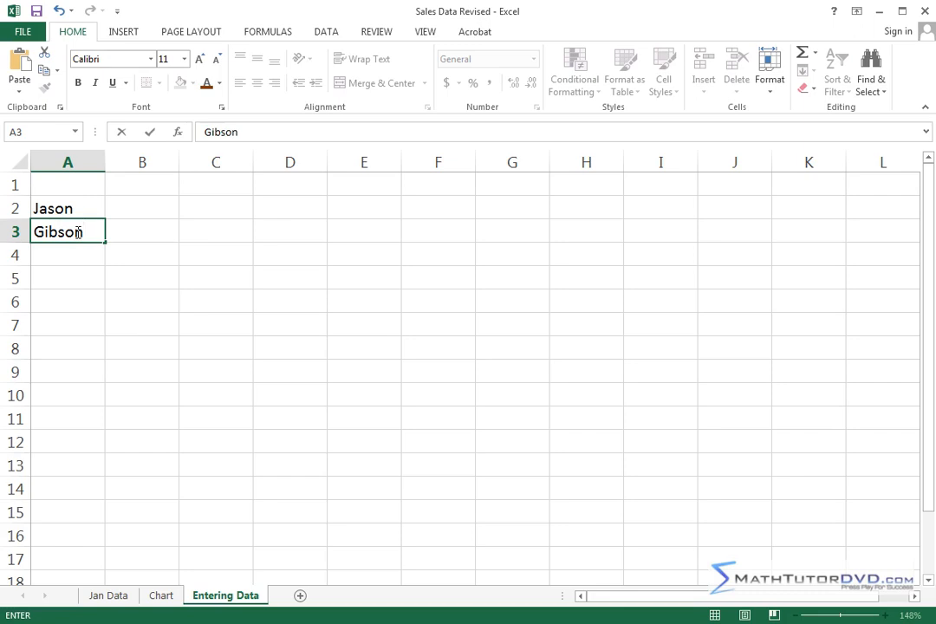
key(Return)
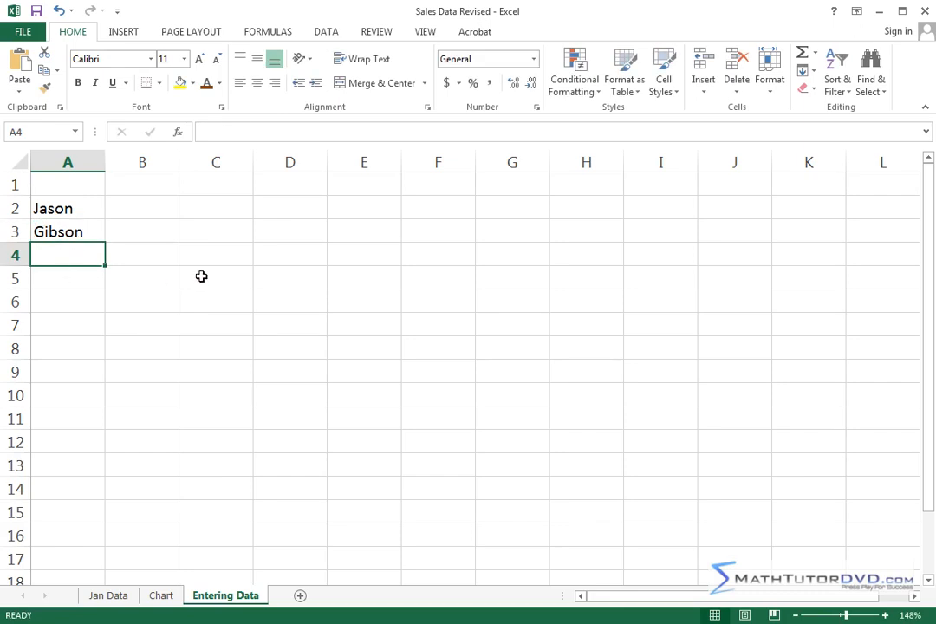
text(Is)
key(Return)
text(Very)
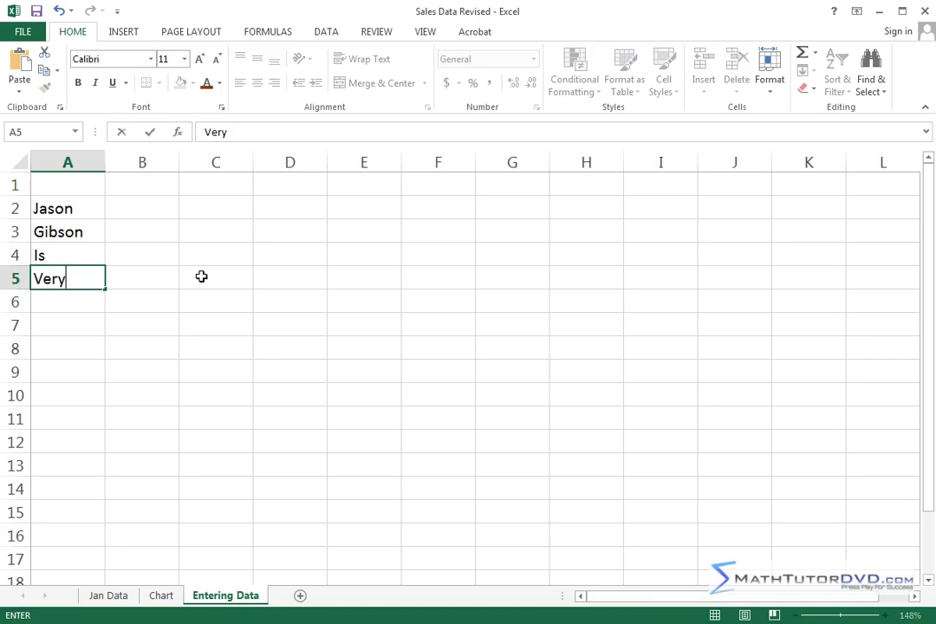
key(Return)
text(Nice)
key(Return)
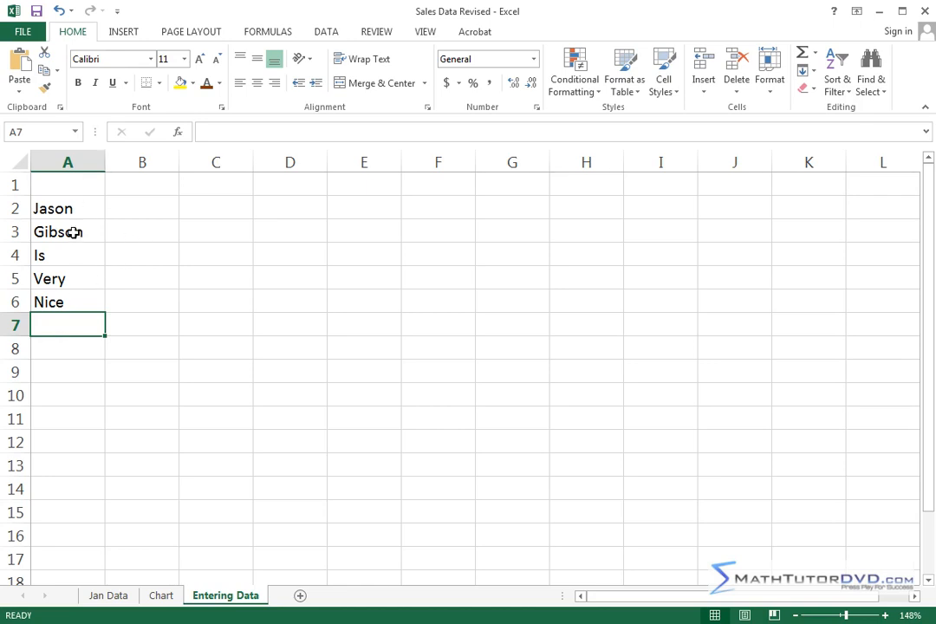
Clear the contents of cells A3 to A6 and of cell A2.
drag(74, 233, 75, 297)
key(Delete)
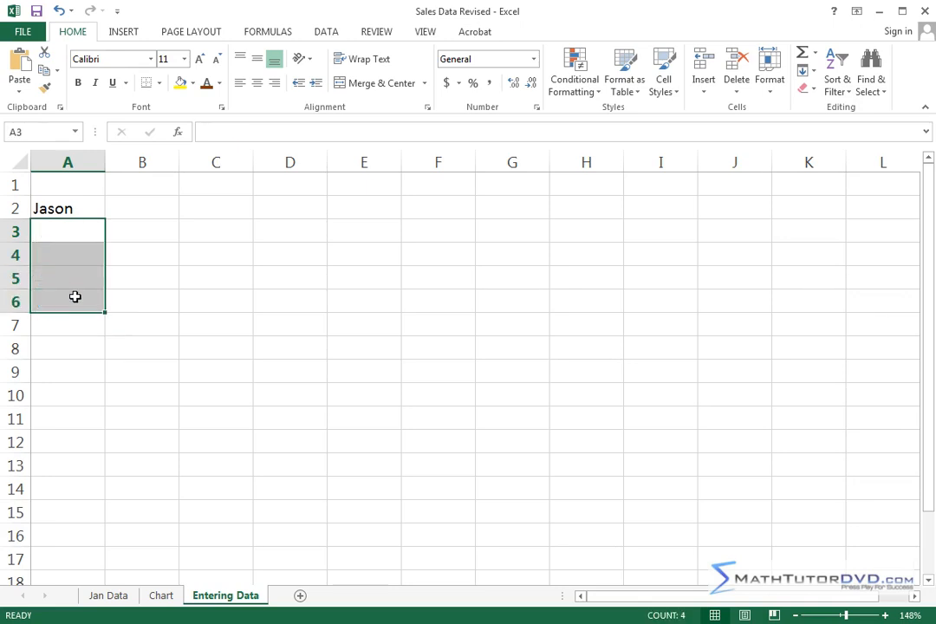
click(66, 208)
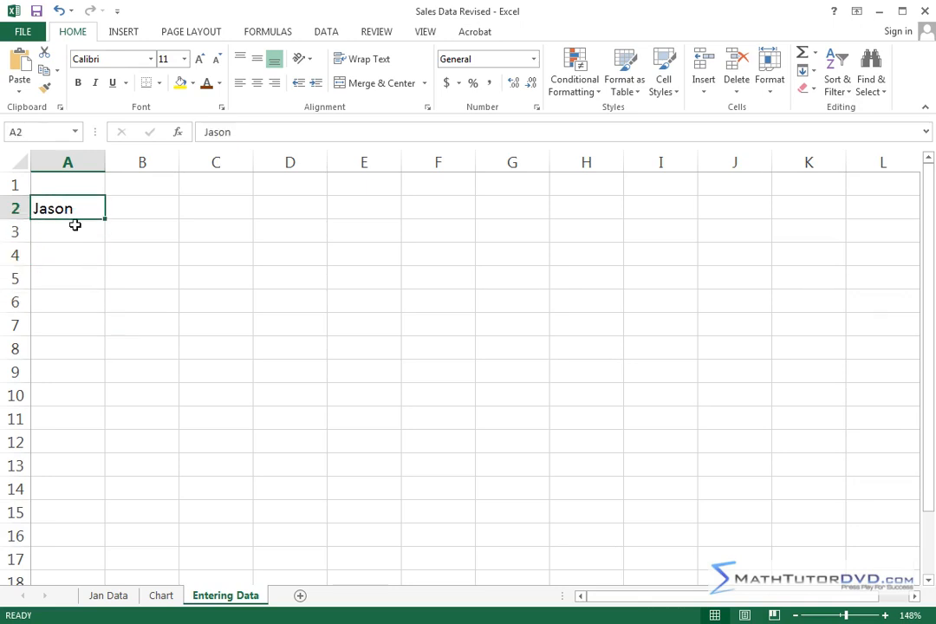
key(Delete)
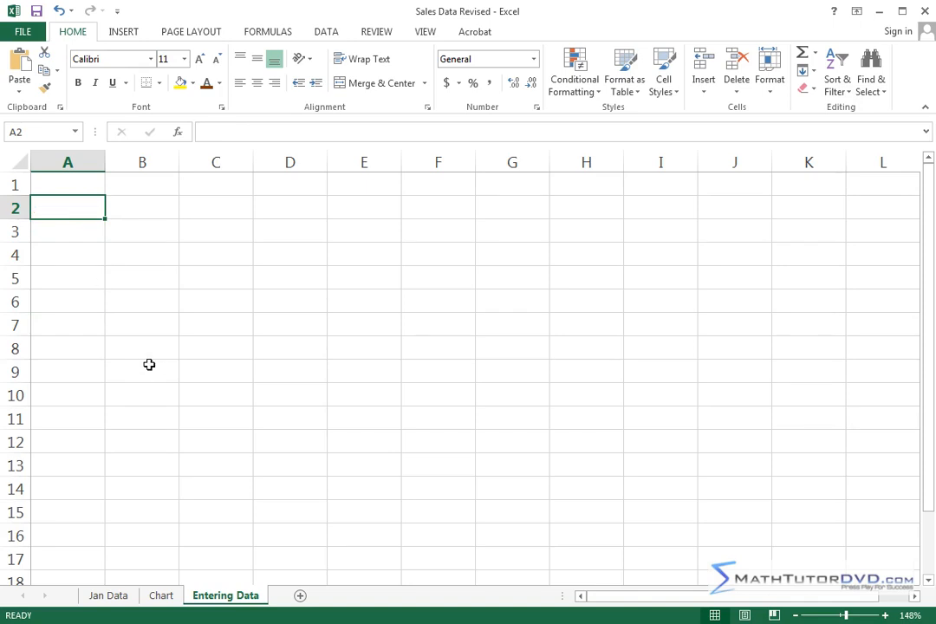
Fill row 2 from A2 to E2 with a first name, a last name, "Is", "So" and "Nice!".
text(Jason)
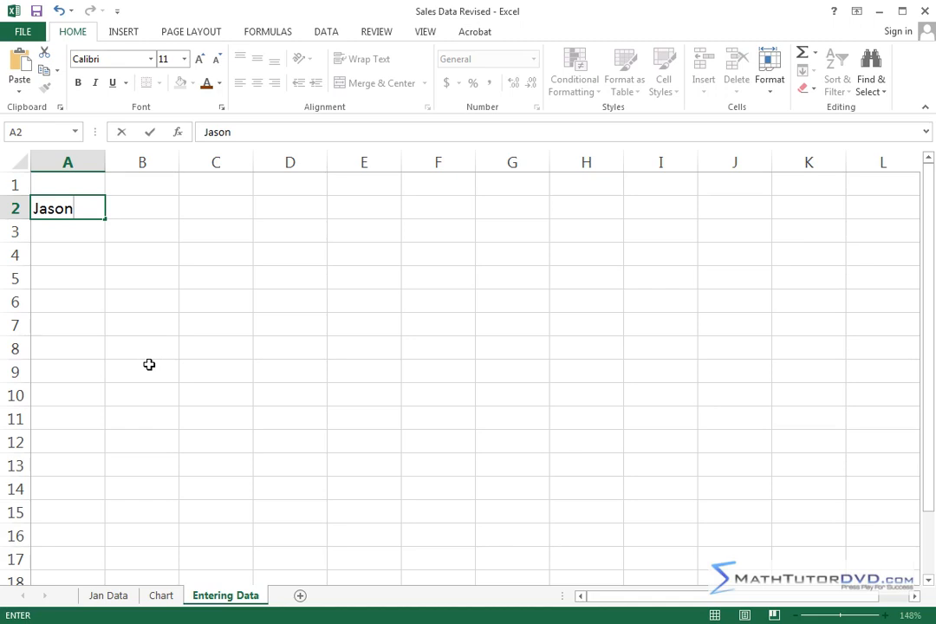
key(Tab)
text(Gibson)
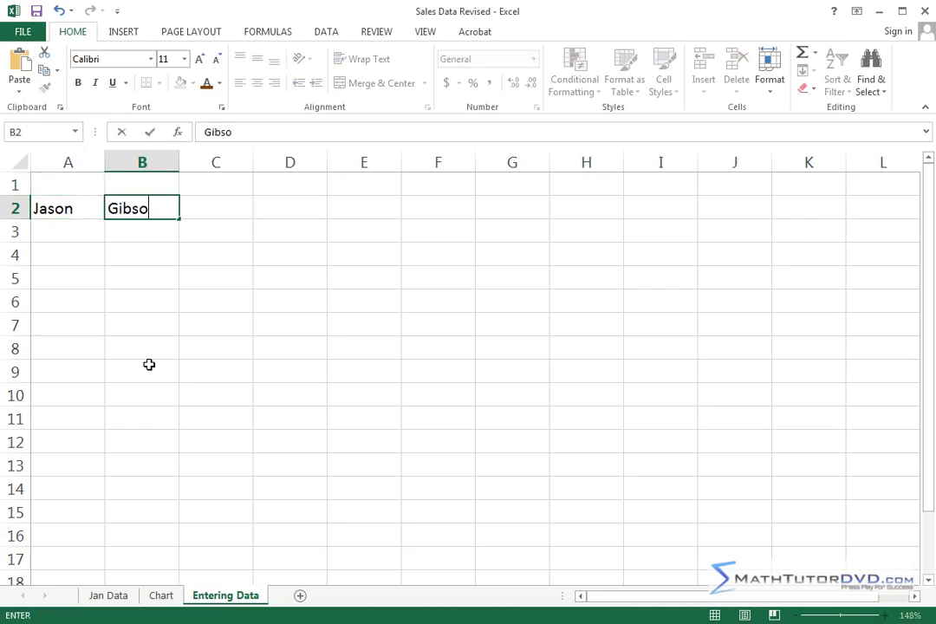
key(Tab)
text(Is)
key(Tab)
text(So)
key(Tab)
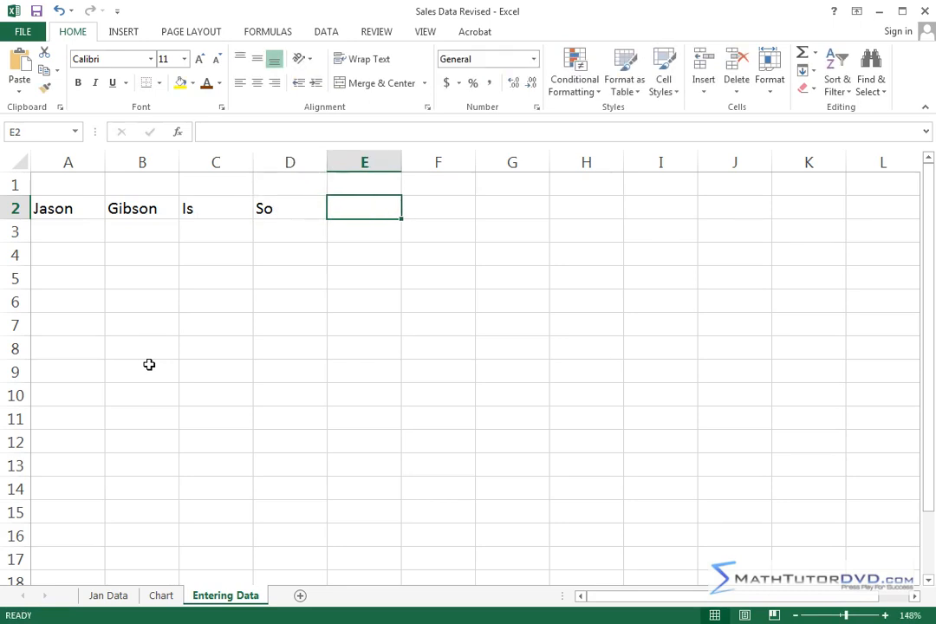
text(Nice)
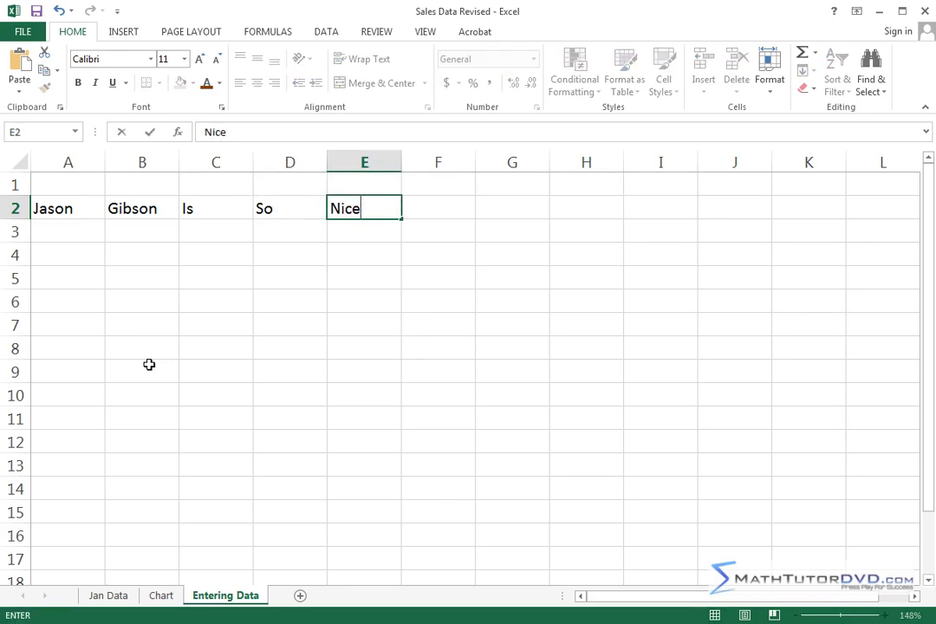
key(Return)
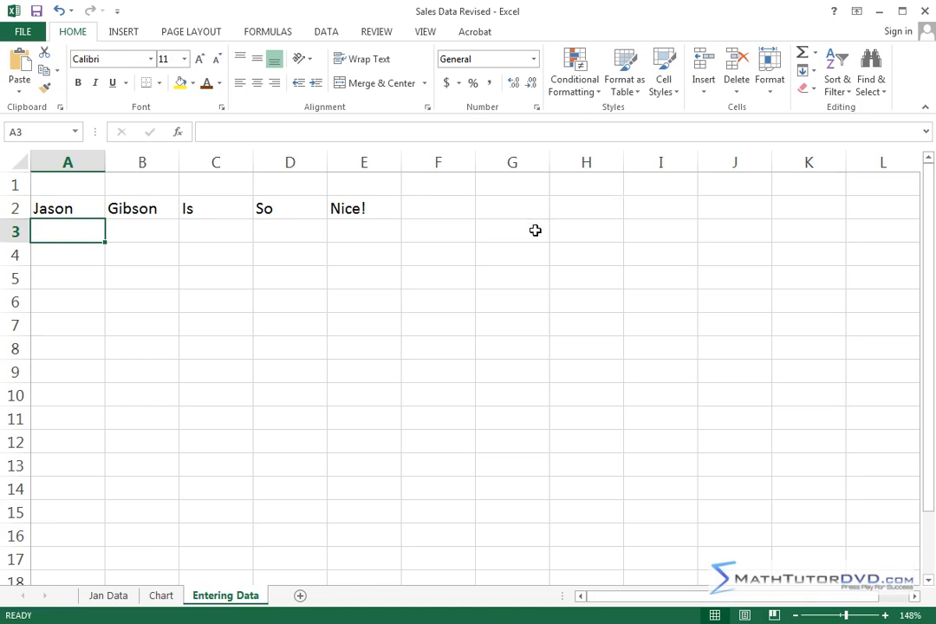
Move the active cell across row 5 to G5, and down column B from B4 to B13.
click(196, 267)
key(Right)
key(Right)
key(Right)
key(Right)
key(Right)
key(Right)
key(Right)
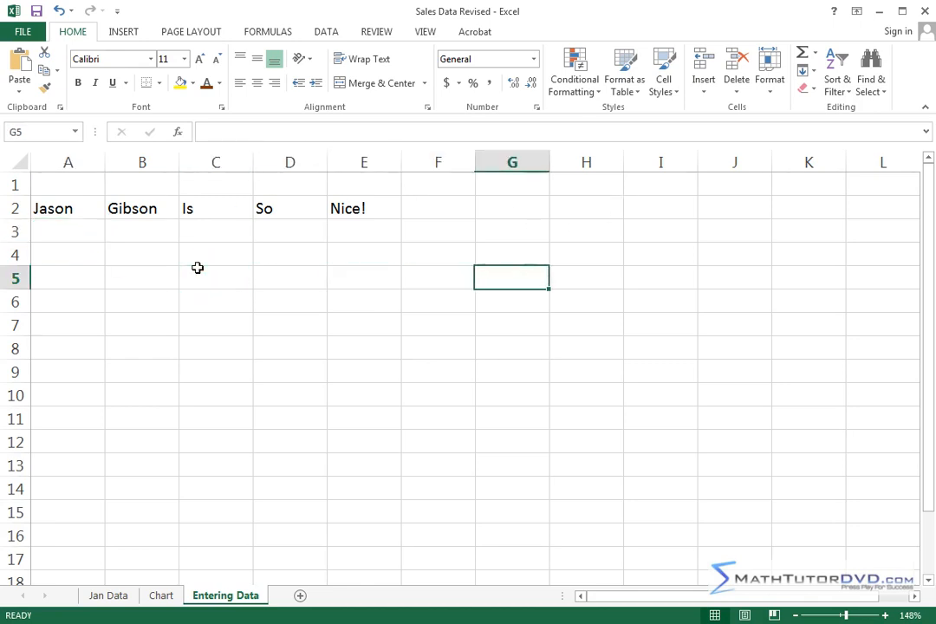
click(138, 258)
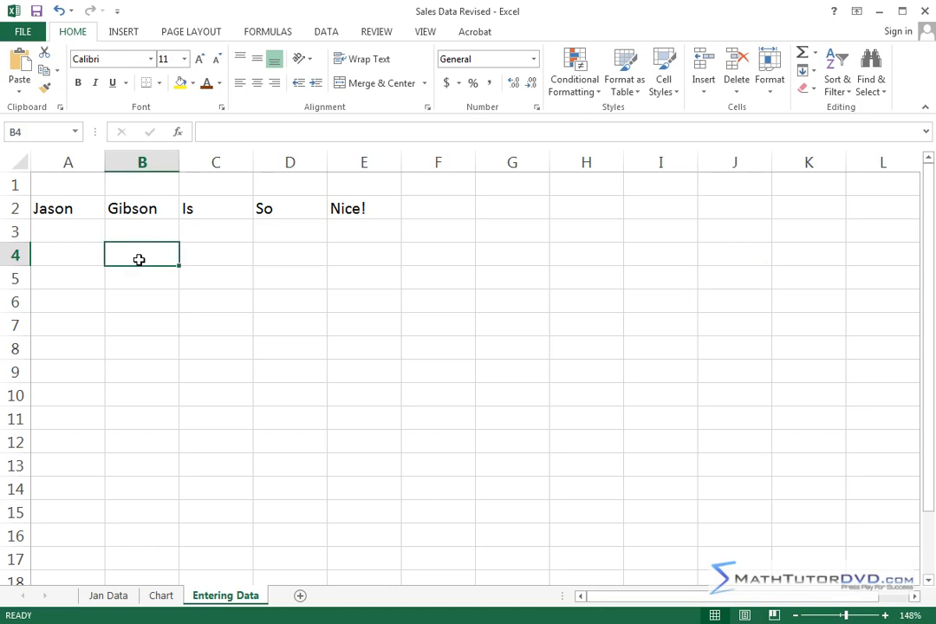
key(Down)
key(Down)
key(Down)
key(Down)
key(Down)
key(Down)
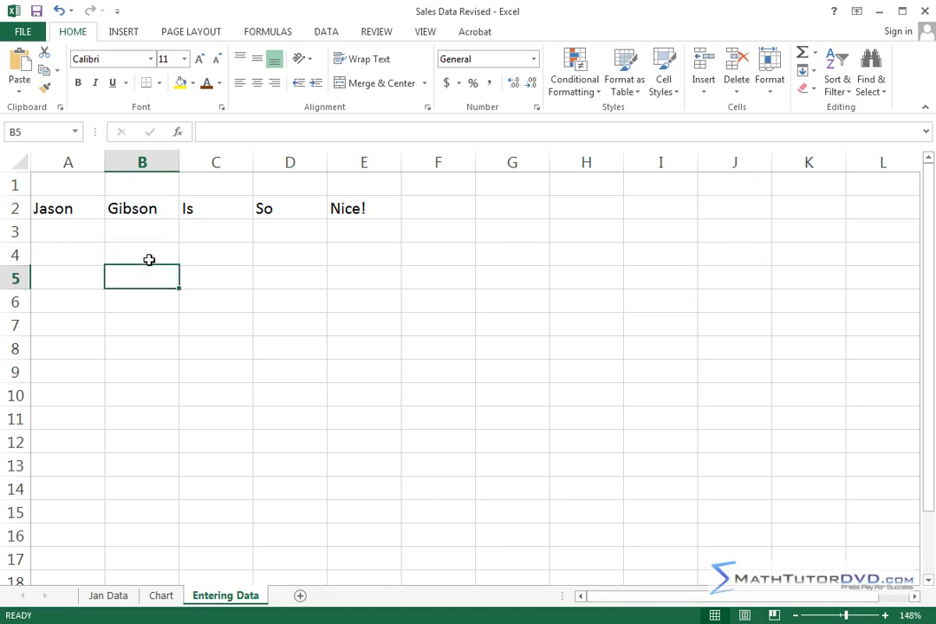
key(Down)
key(Down)
key(Down)
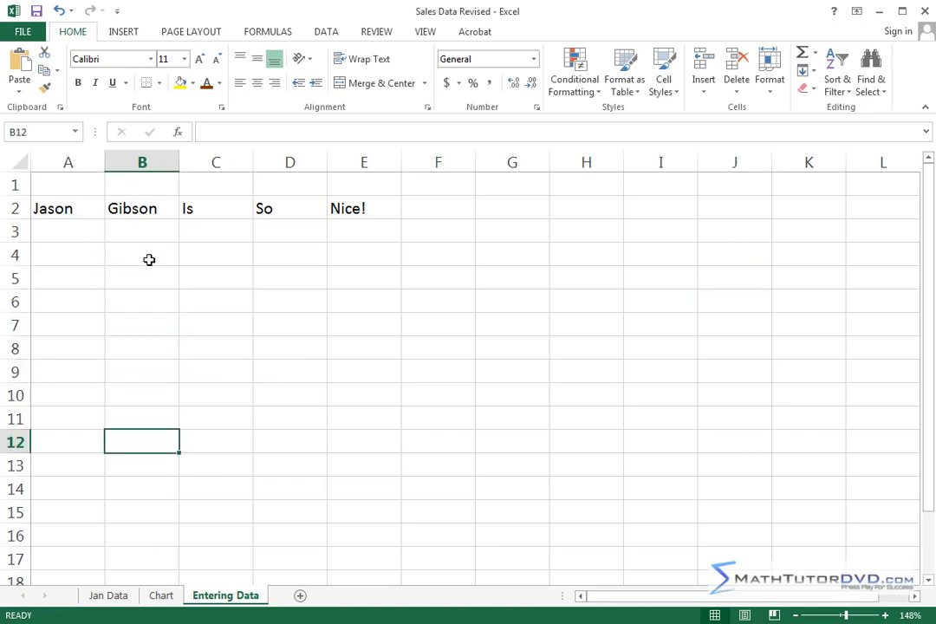
Select each filled cell of row 2 in turn, from A2 through E2.
click(54, 209)
click(143, 209)
click(209, 211)
click(284, 206)
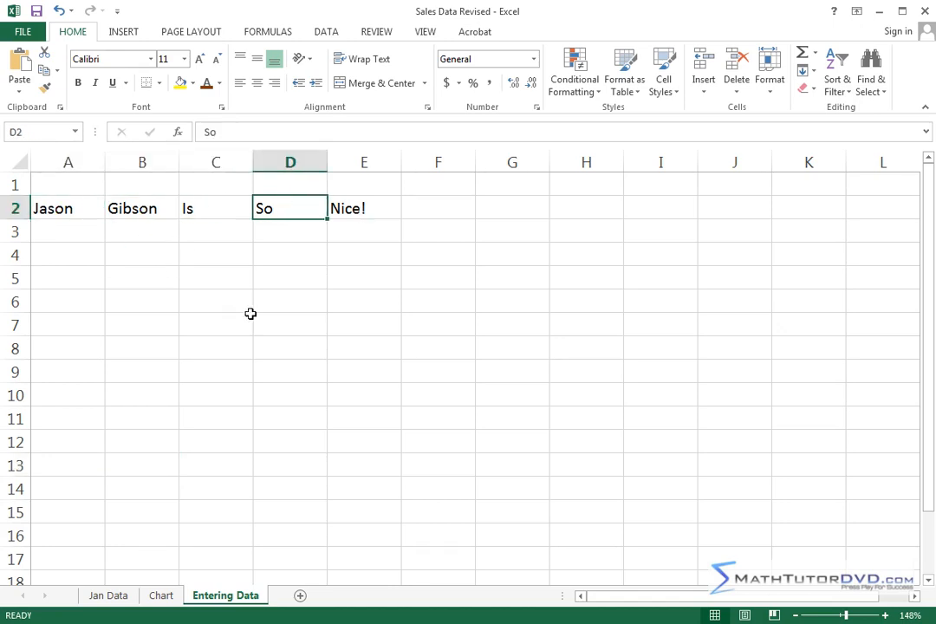
click(358, 209)
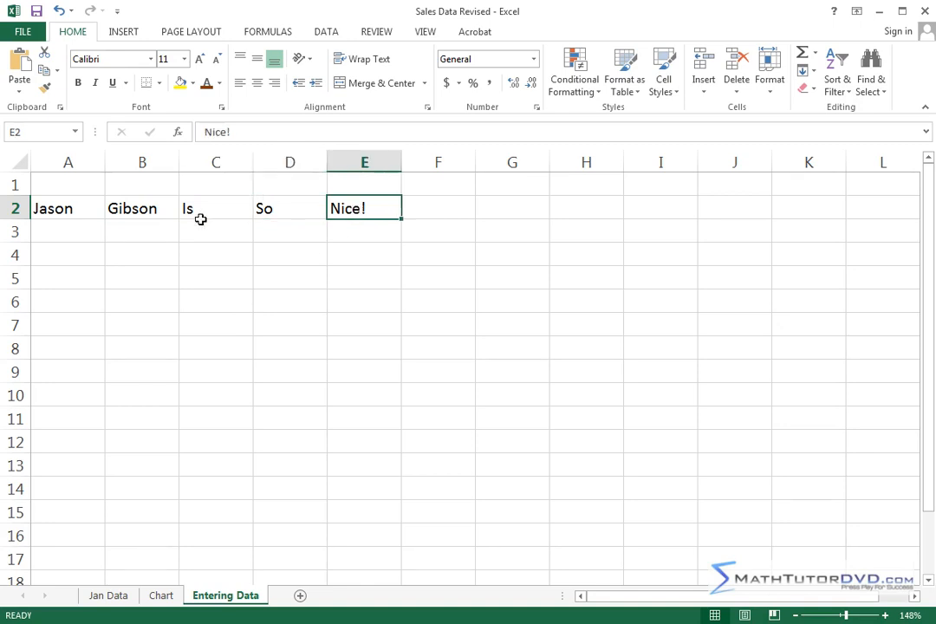
Enter the numbers 45, 33, 22, 10 and 6.54 across row 3 in cells A3 to E3.
click(59, 233)
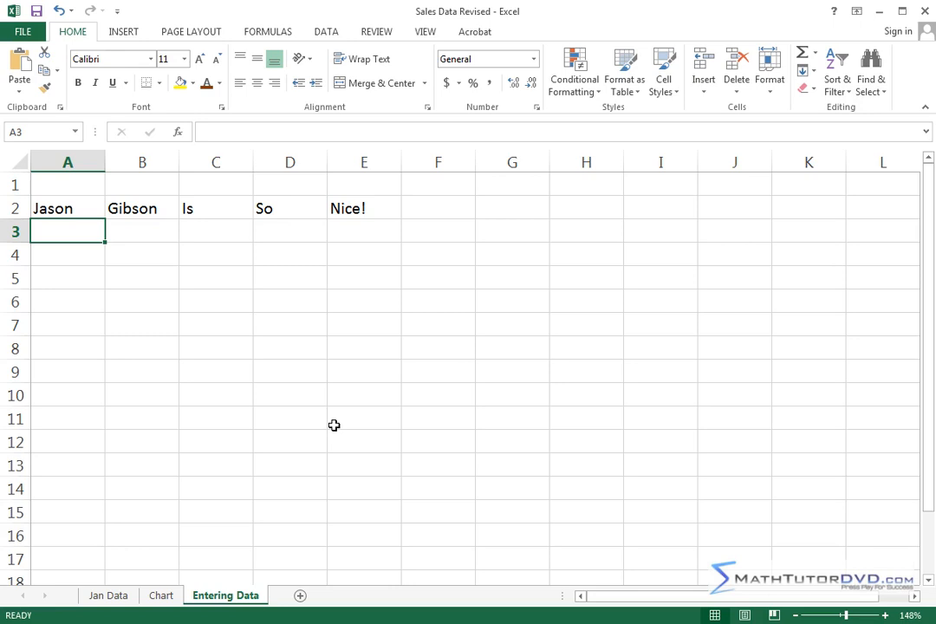
text(45)
key(Tab)
text(33)
key(Tab)
text(22)
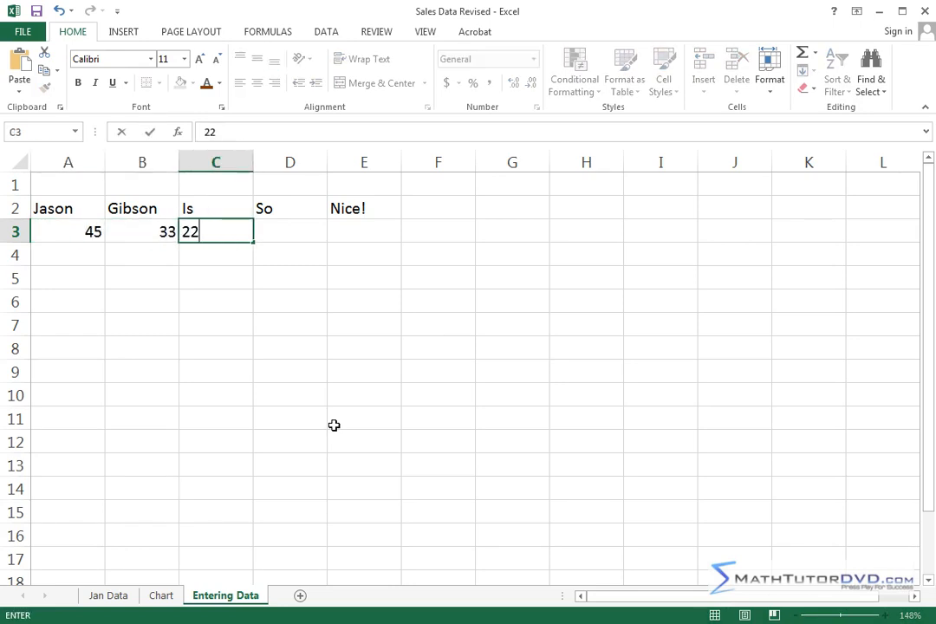
key(Tab)
text(10)
key(Tab)
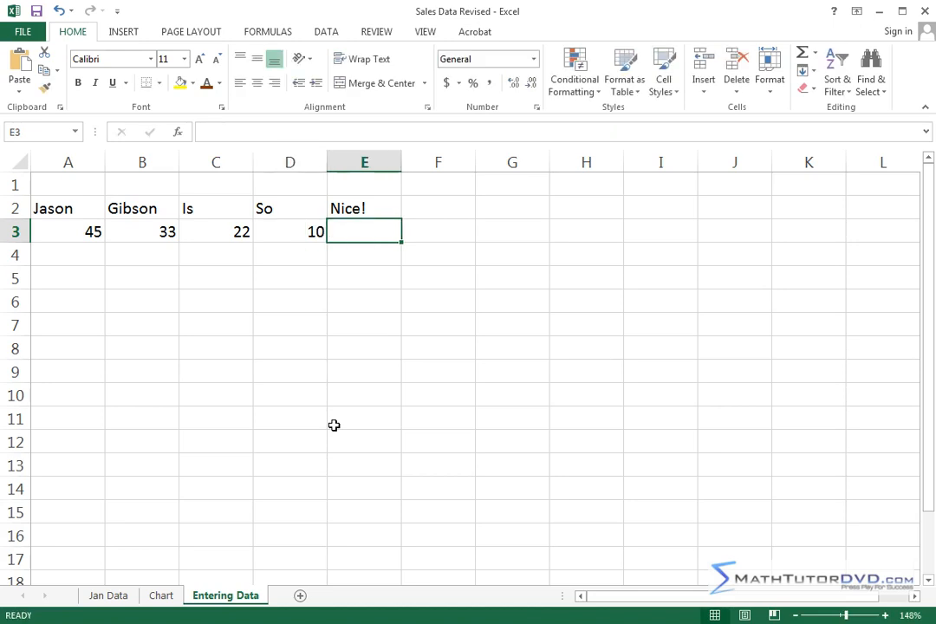
text(6.54)
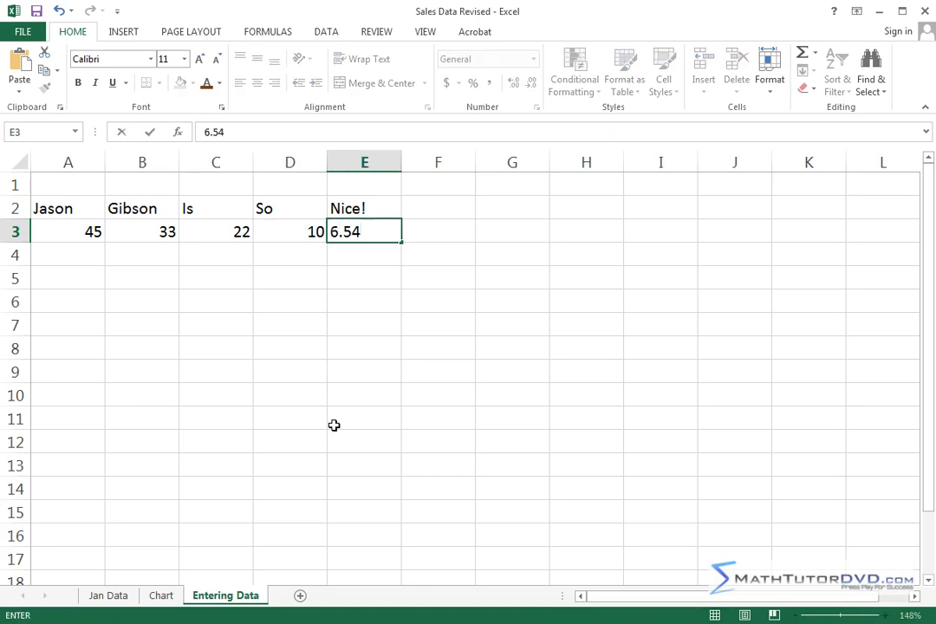
key(ctrl+Return)
key(Tab)
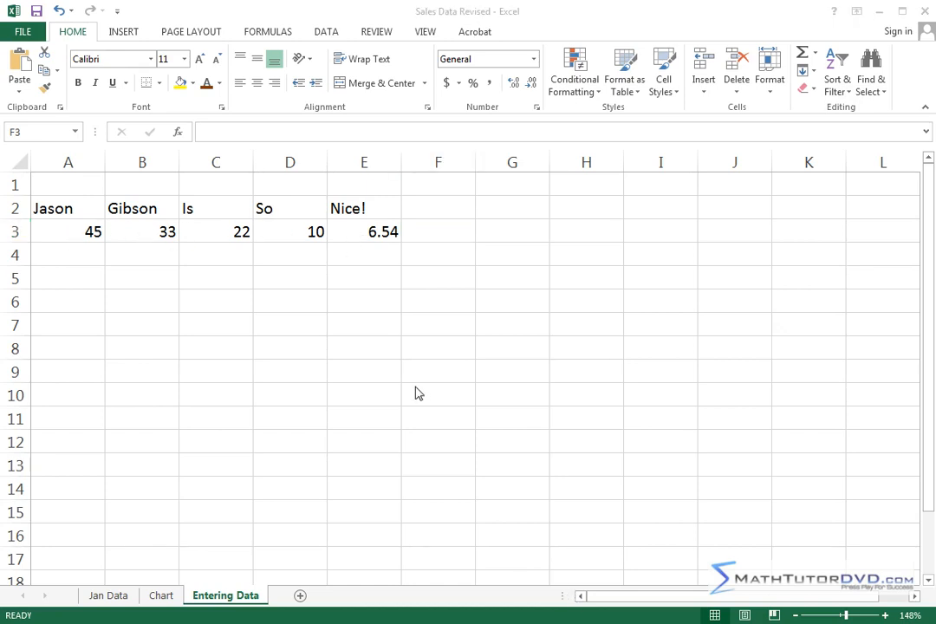
click(379, 232)
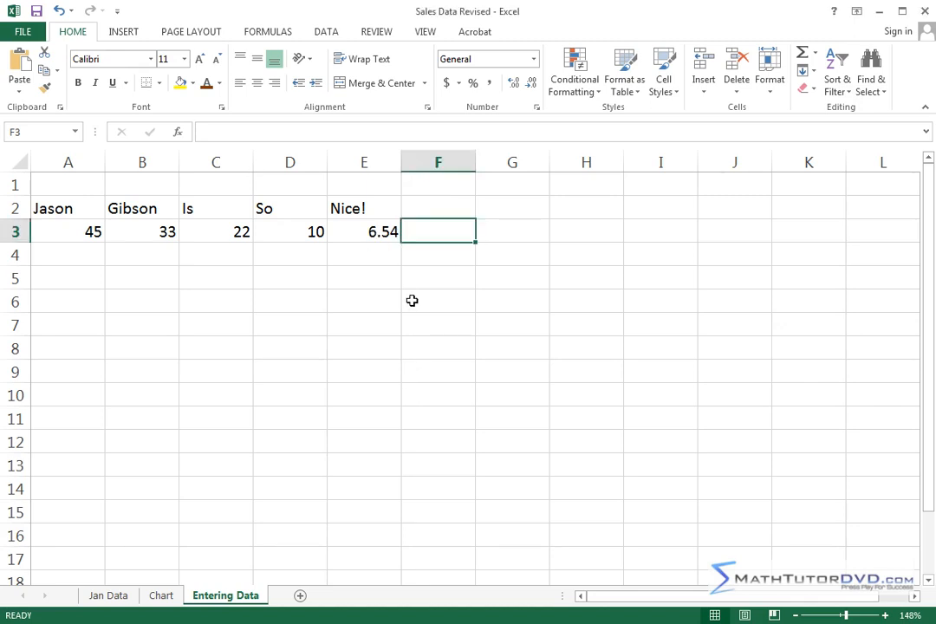
click(376, 255)
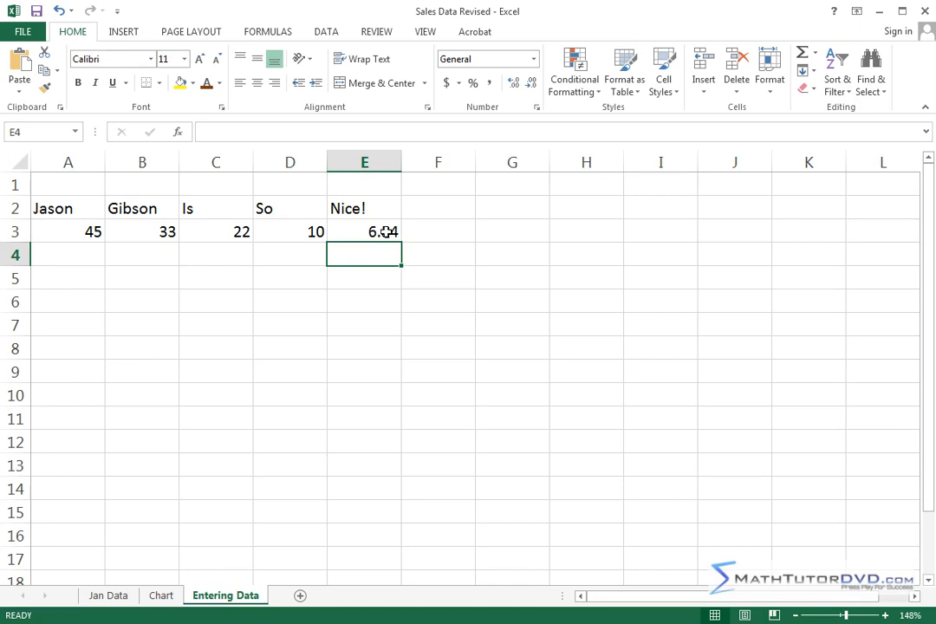
Overwrite the number in cell E3 with 5.50.
click(386, 231)
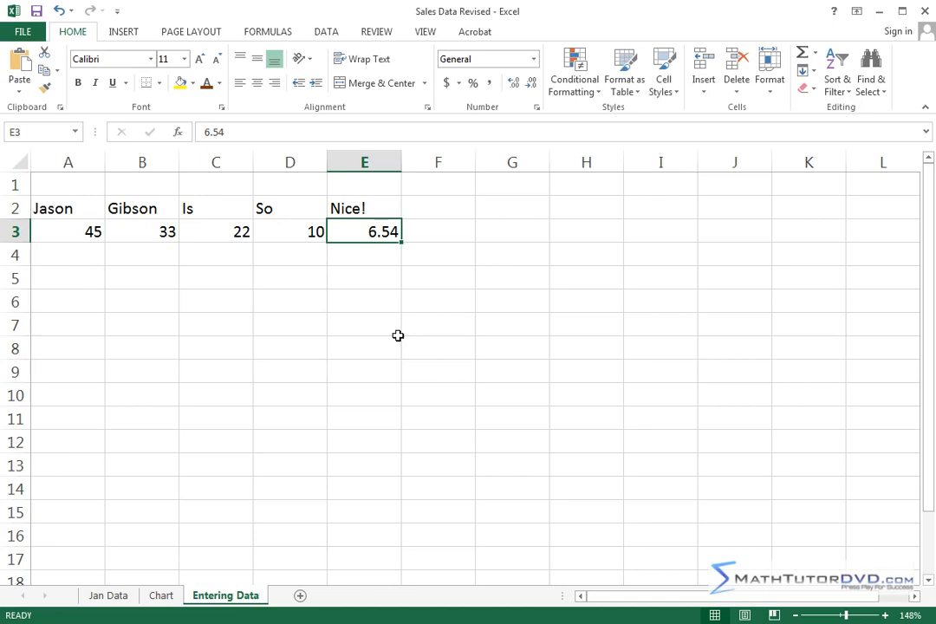
text(5.50)
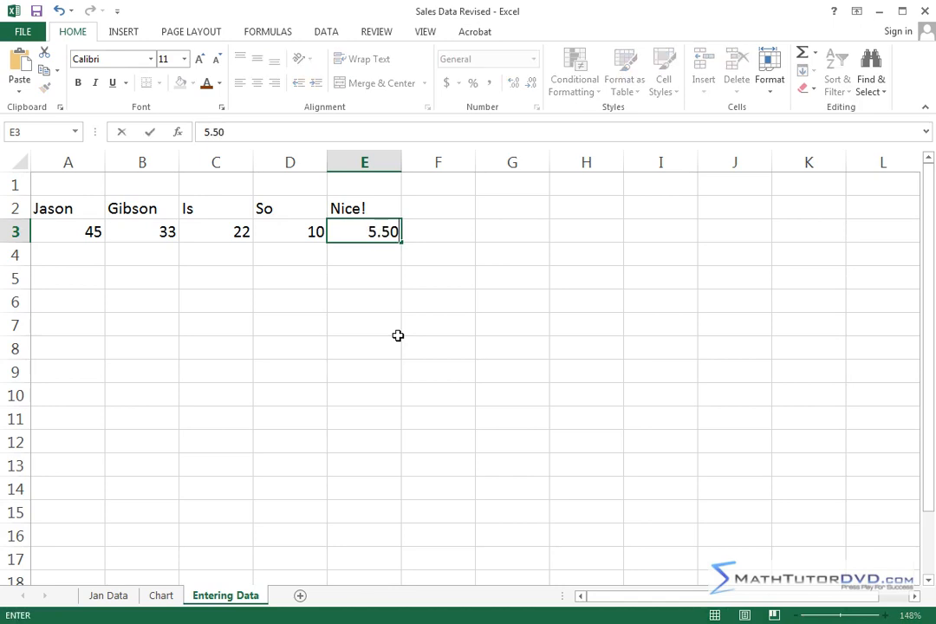
key(Tab)
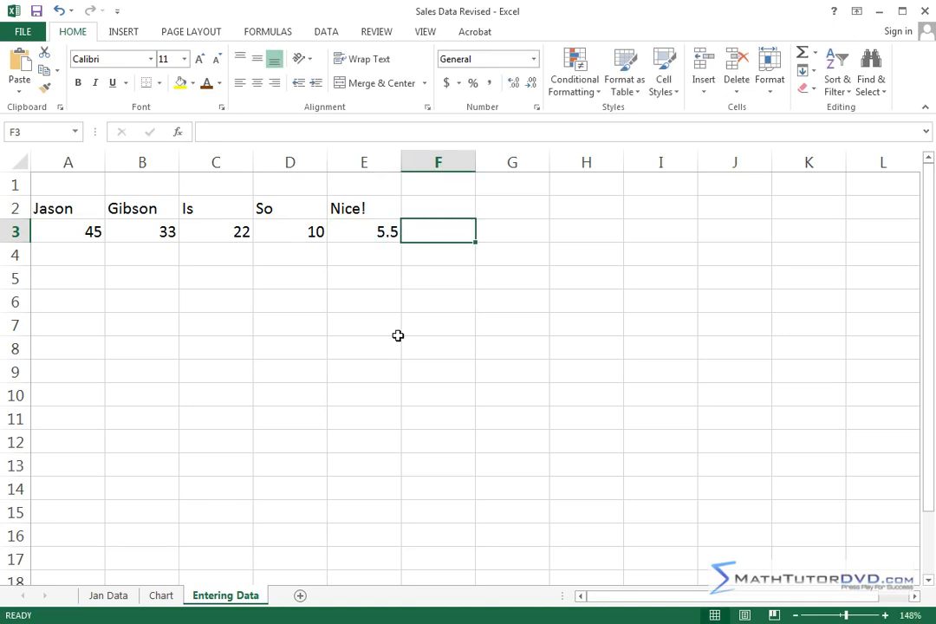
Replace the value in cell E3 with 6.11.
click(370, 233)
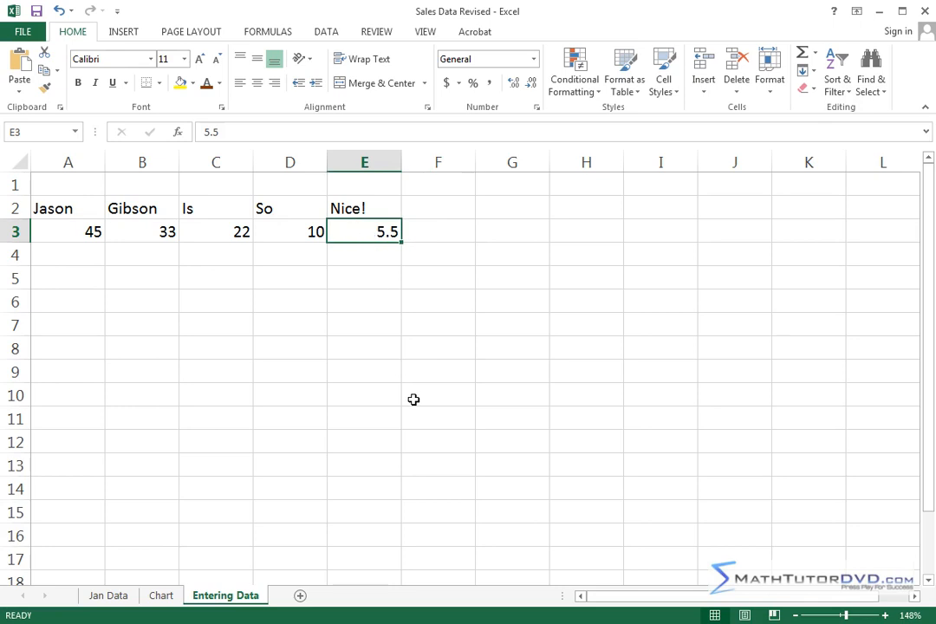
text(6.11)
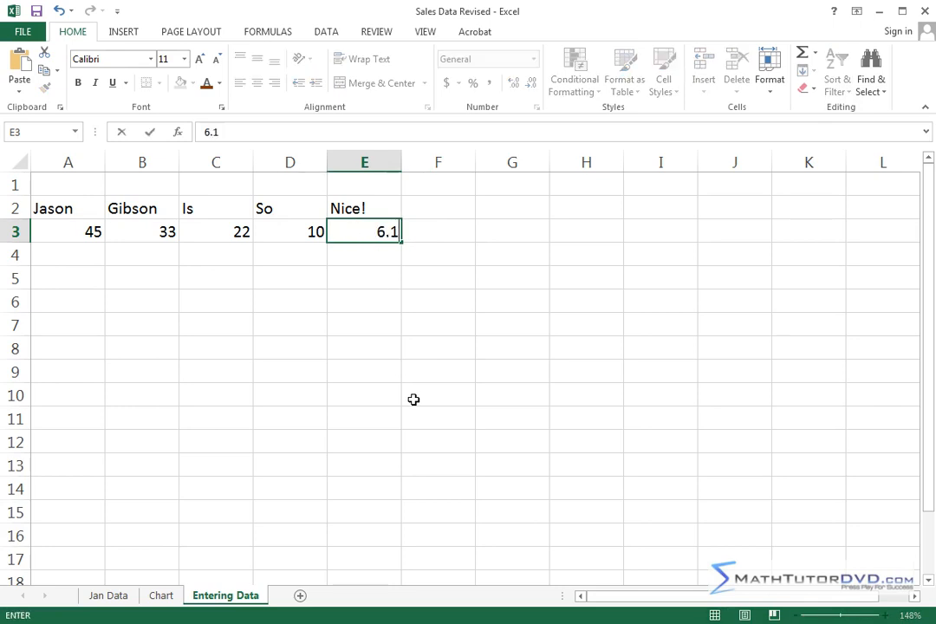
key(Tab)
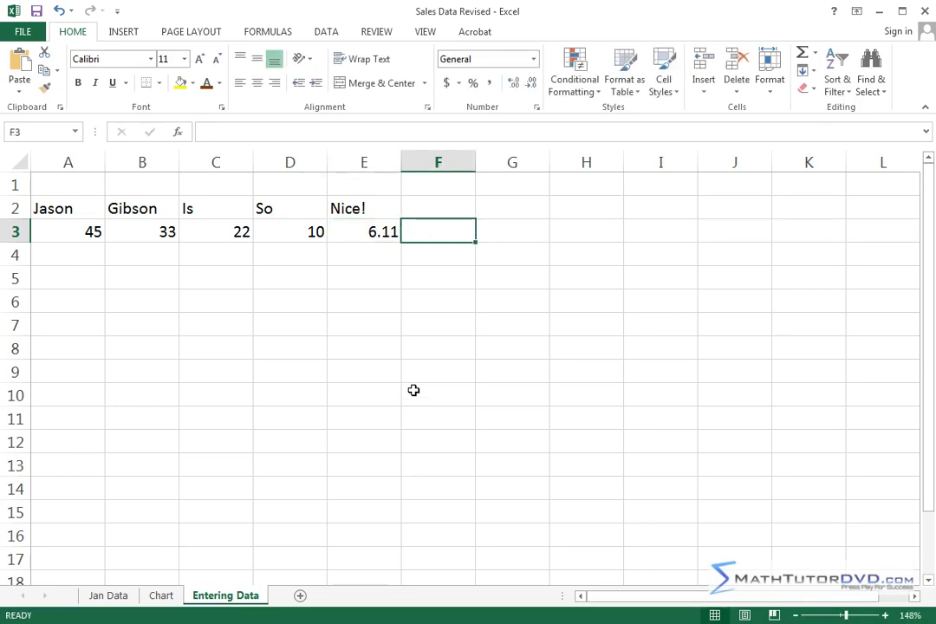
Open cell E3 for in-cell editing, place the cursor at different points between its digits, and leave the value as it is.
click(375, 232)
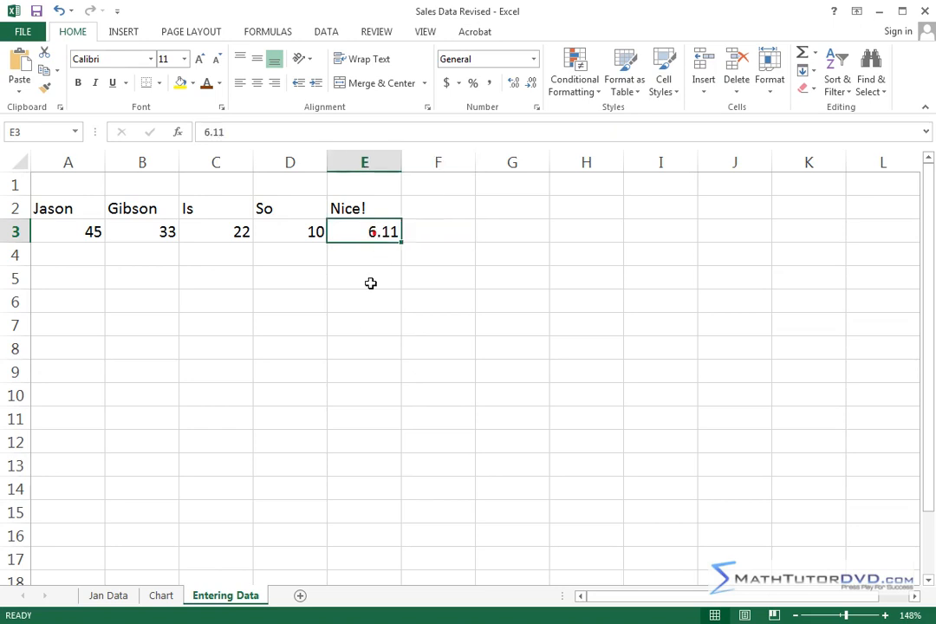
double_click(396, 233)
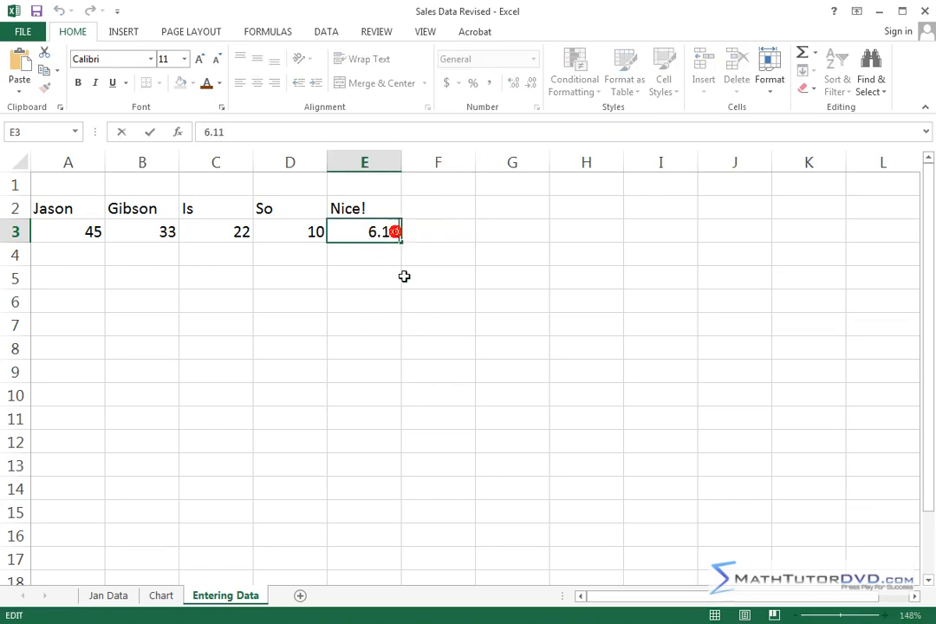
click(387, 232)
click(373, 232)
key(Return)
Enter 3.141592654 in cell E3 and widen column E to show the full number.
click(388, 236)
text(3.14159265)
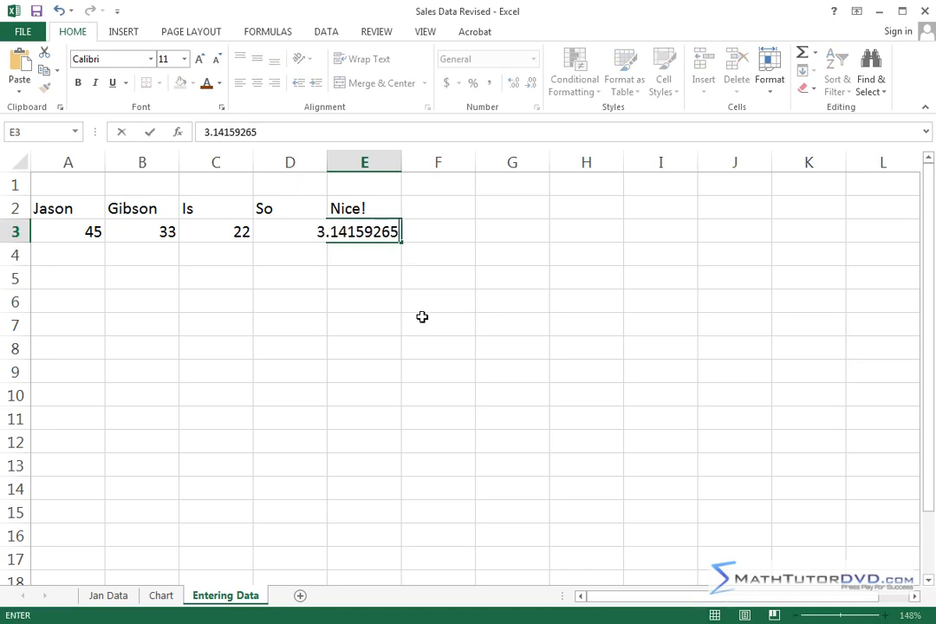
text(4)
key(Return)
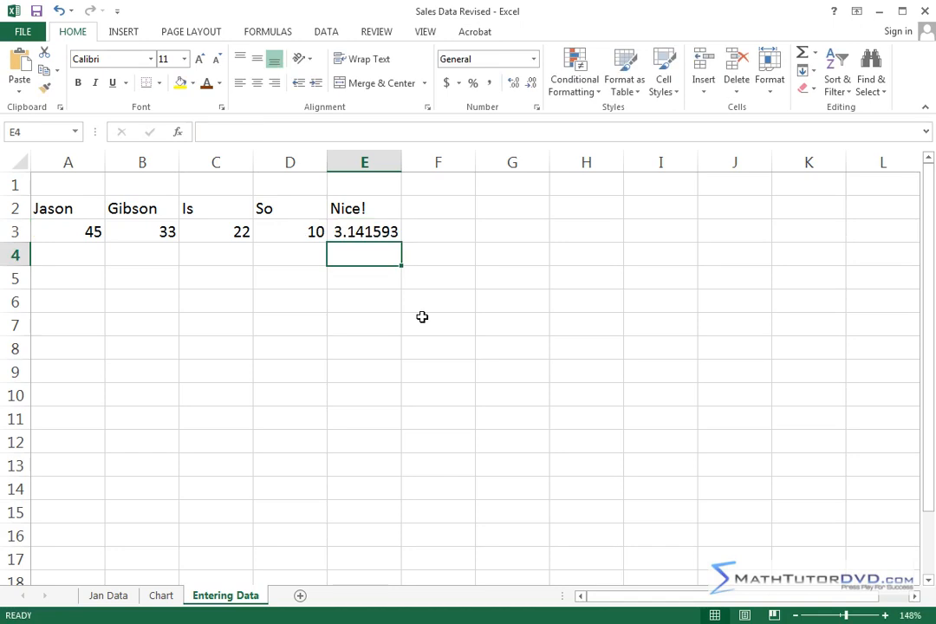
drag(401, 163, 439, 163)
click(403, 237)
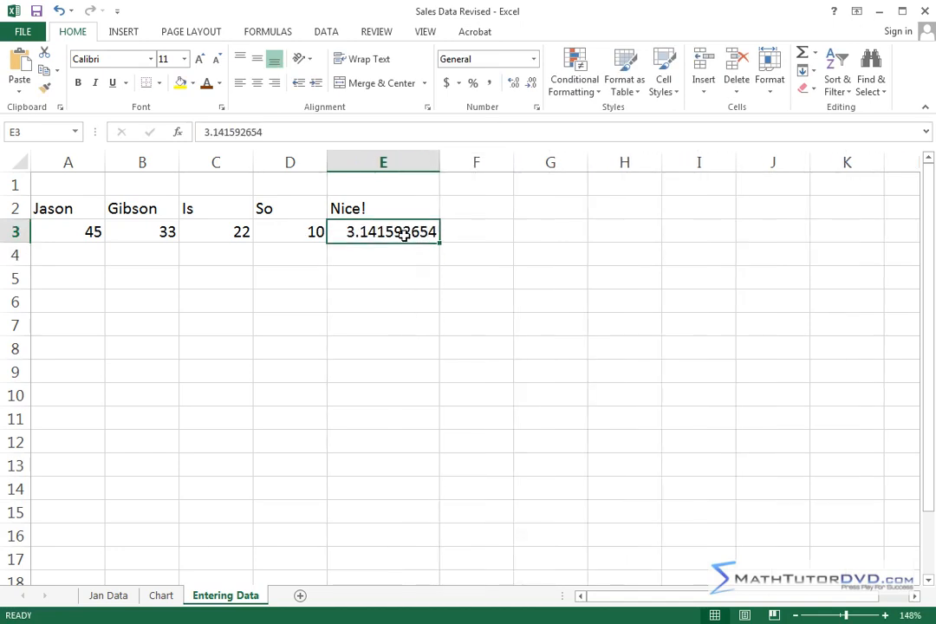
Edit the number in cell E3 in place, changing the 9 to a 2 so it reads 3.141522654.
double_click(399, 232)
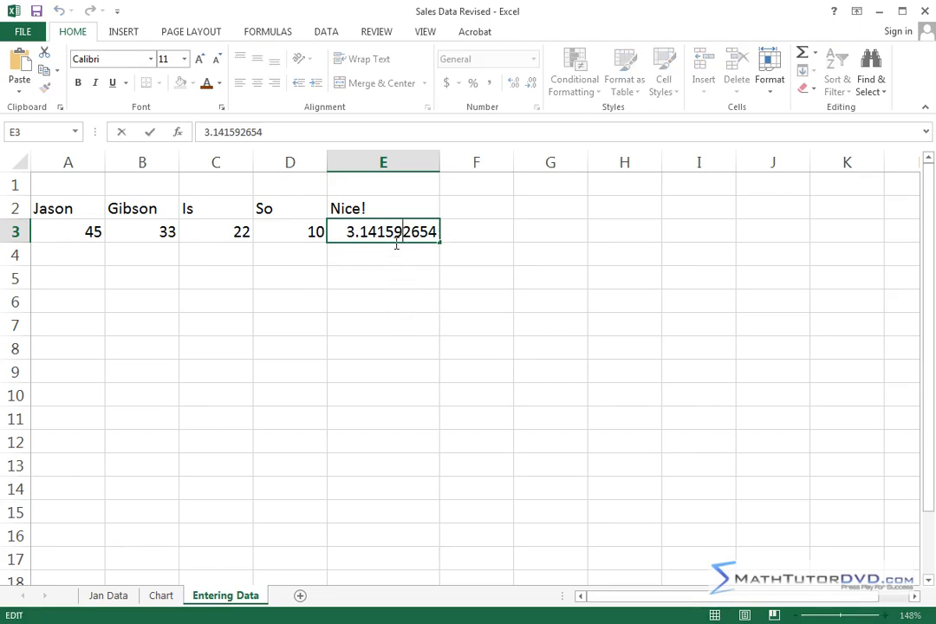
key(BackSpace)
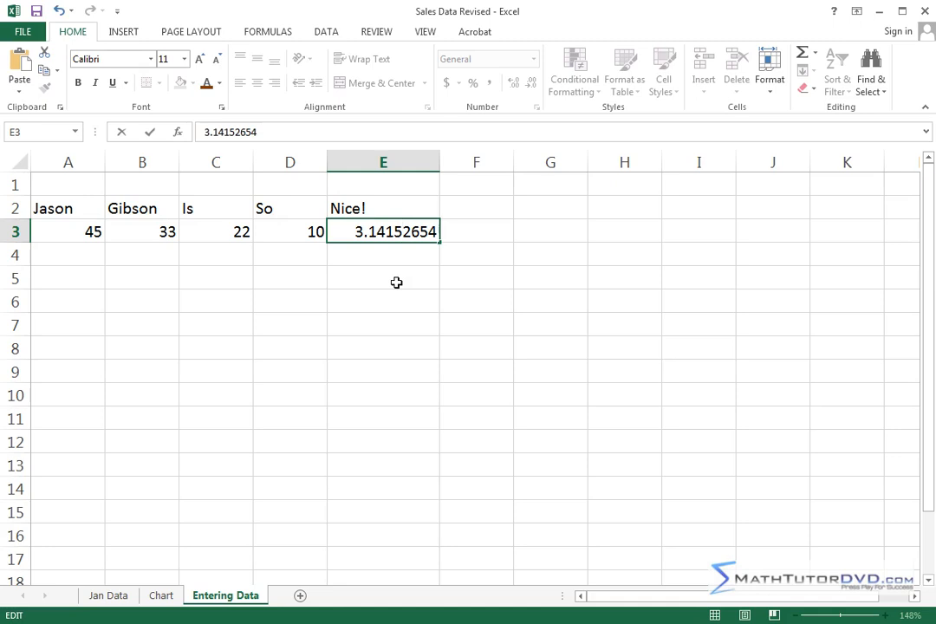
text(2)
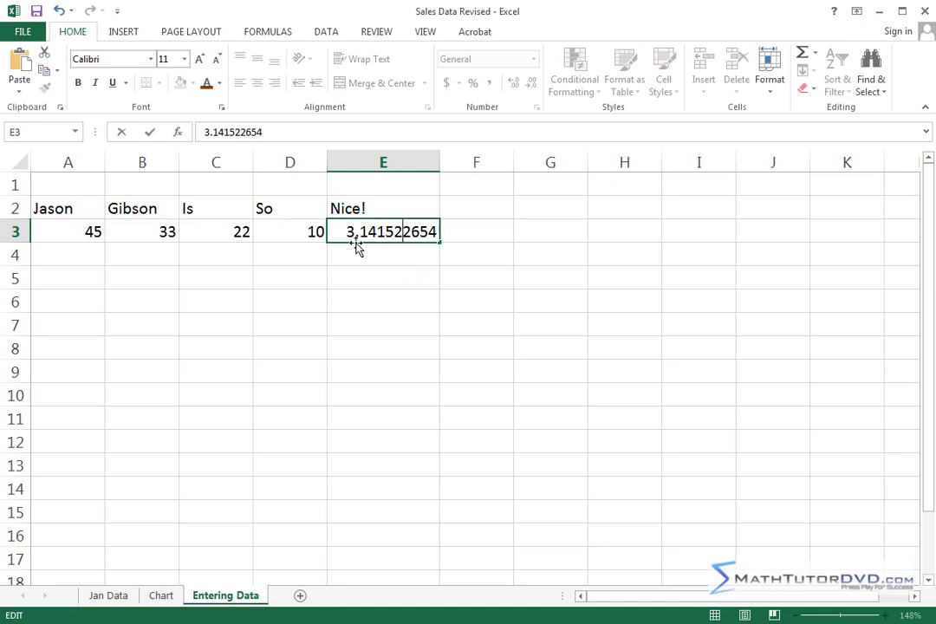
click(398, 274)
double_click(387, 233)
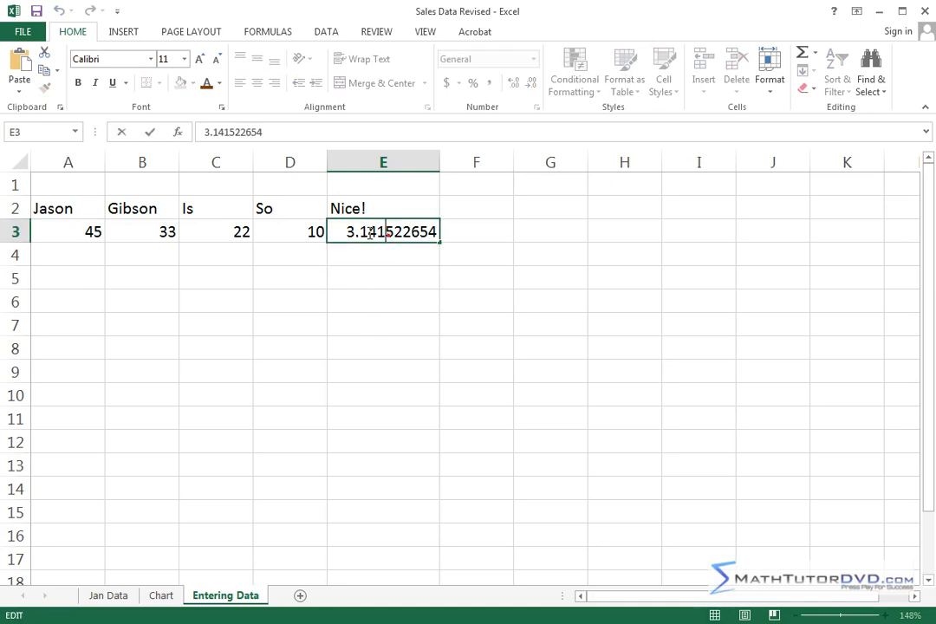
click(392, 257)
Shorten the number in cell E3 to 3.141 by deleting its trailing digits.
click(395, 236)
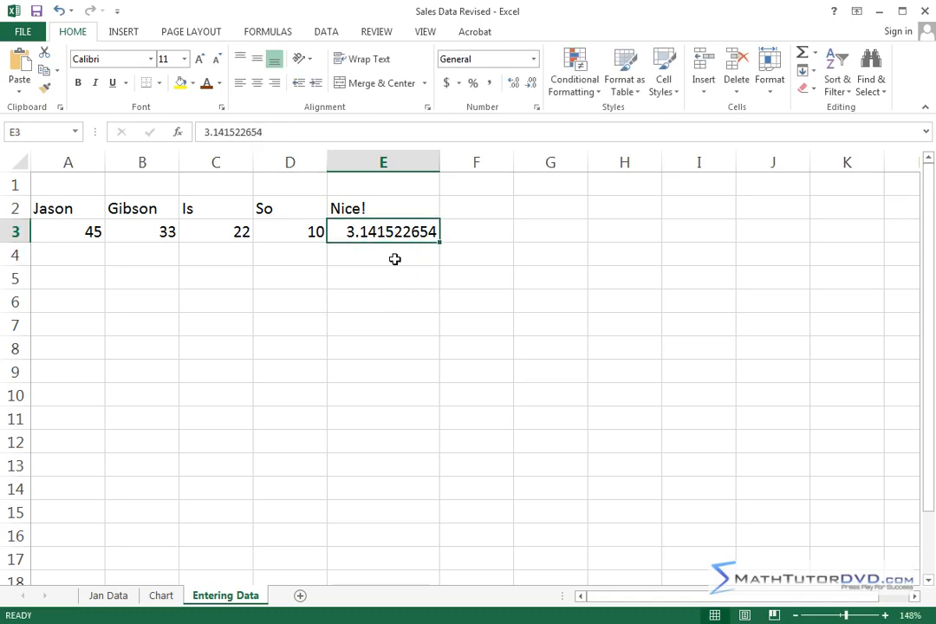
click(238, 131)
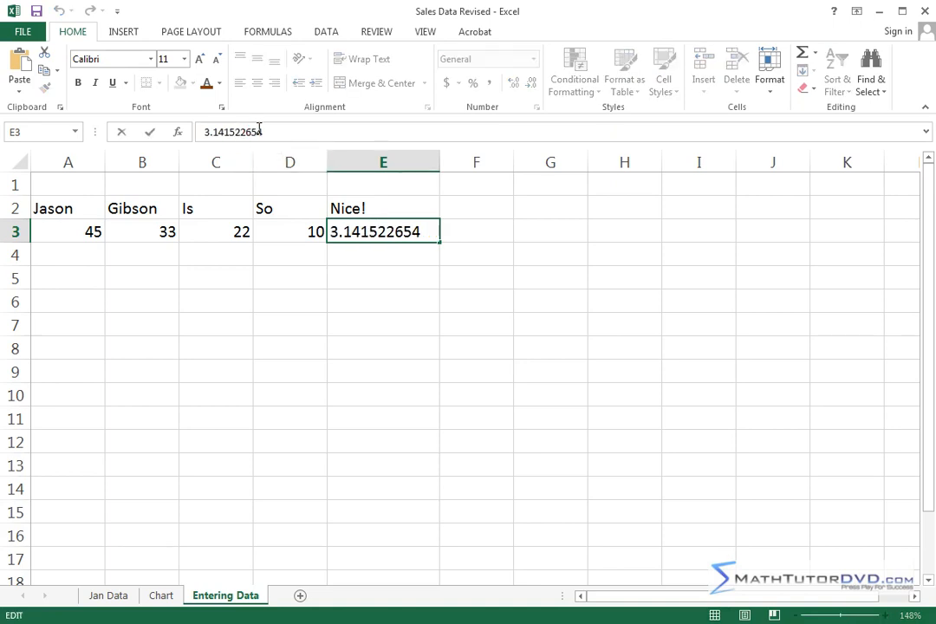
drag(239, 132, 277, 132)
key(BackSpace)
key(BackSpace)
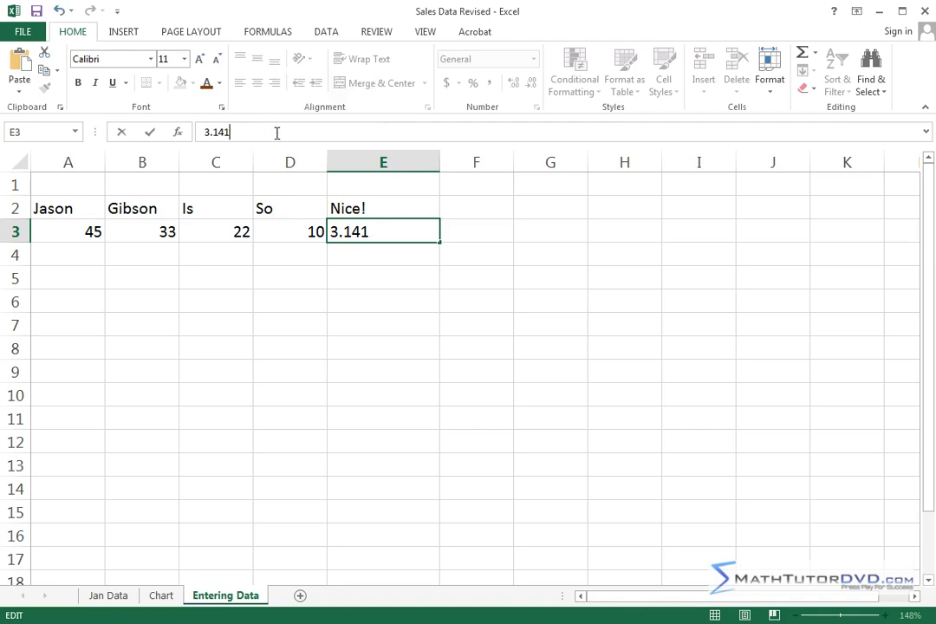
key(Return)
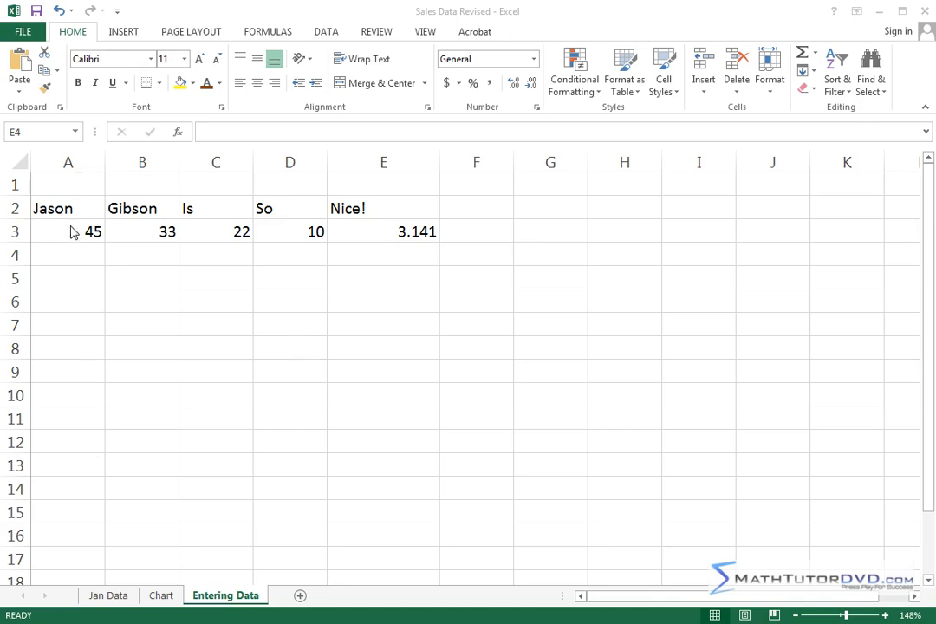
Replace the text in cell E2 with "Cool!", briefly open it for editing, and leave it unchanged.
click(372, 231)
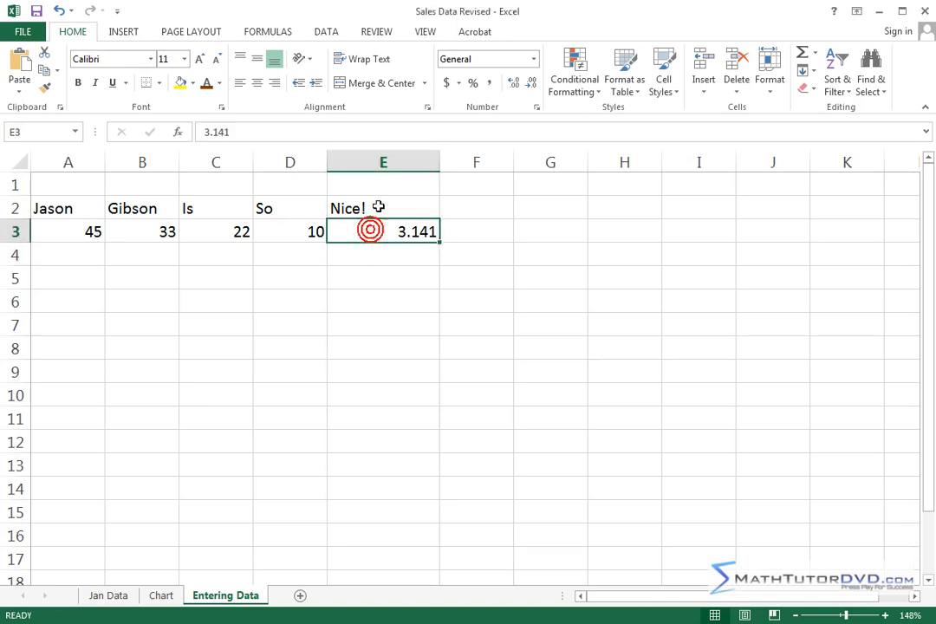
click(378, 207)
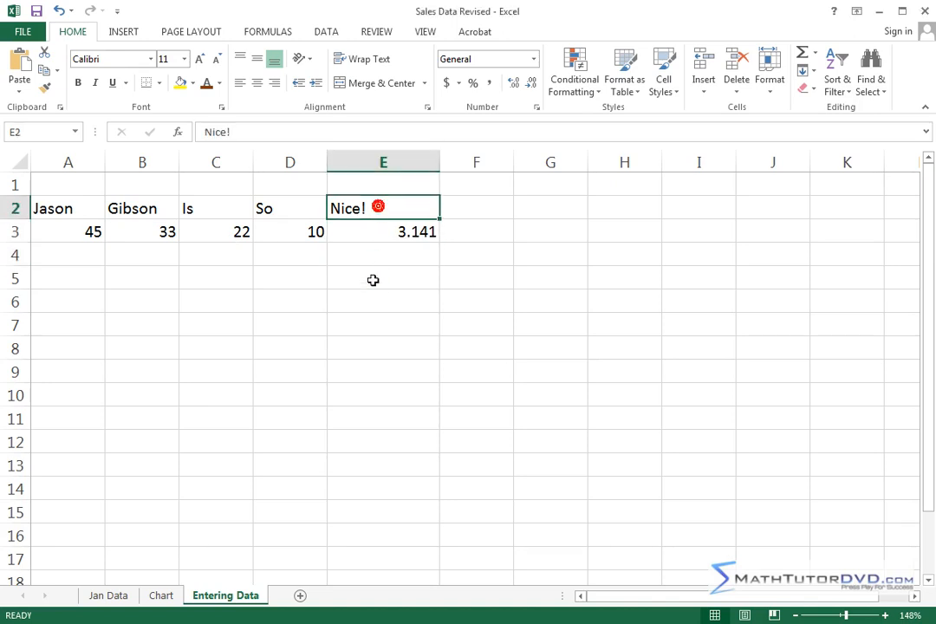
text(Cool!)
key(Return)
click(382, 208)
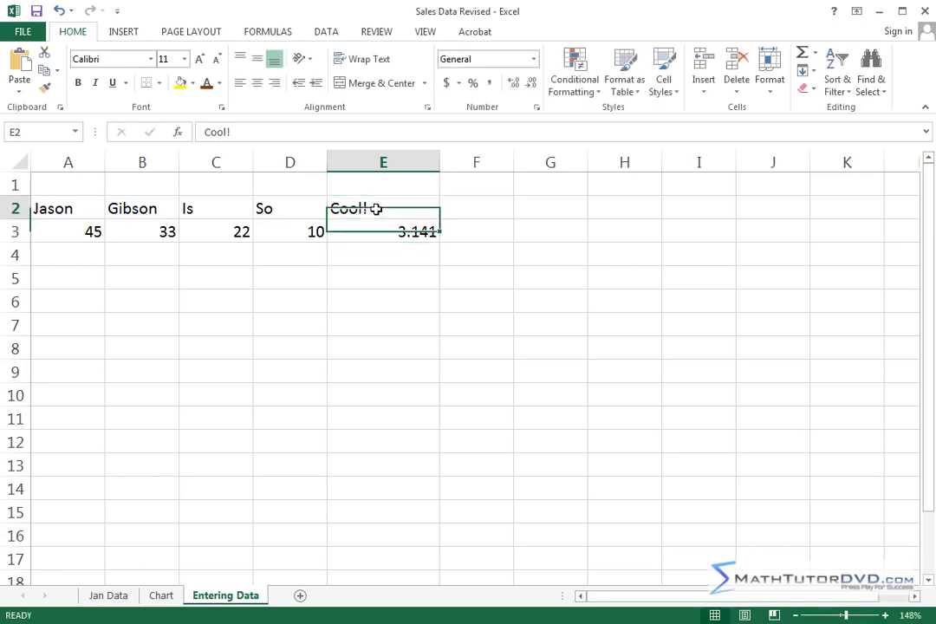
click(219, 131)
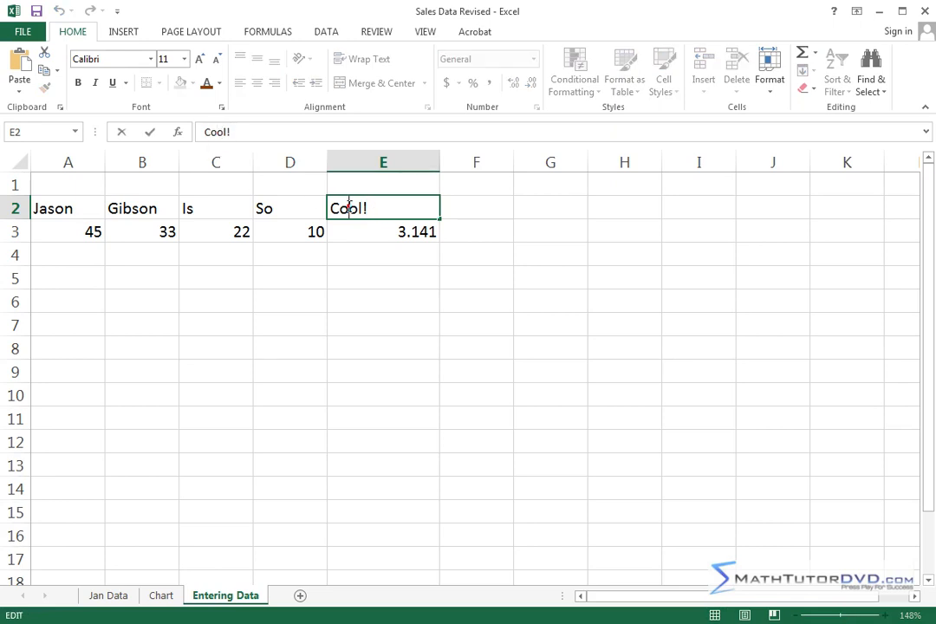
click(436, 284)
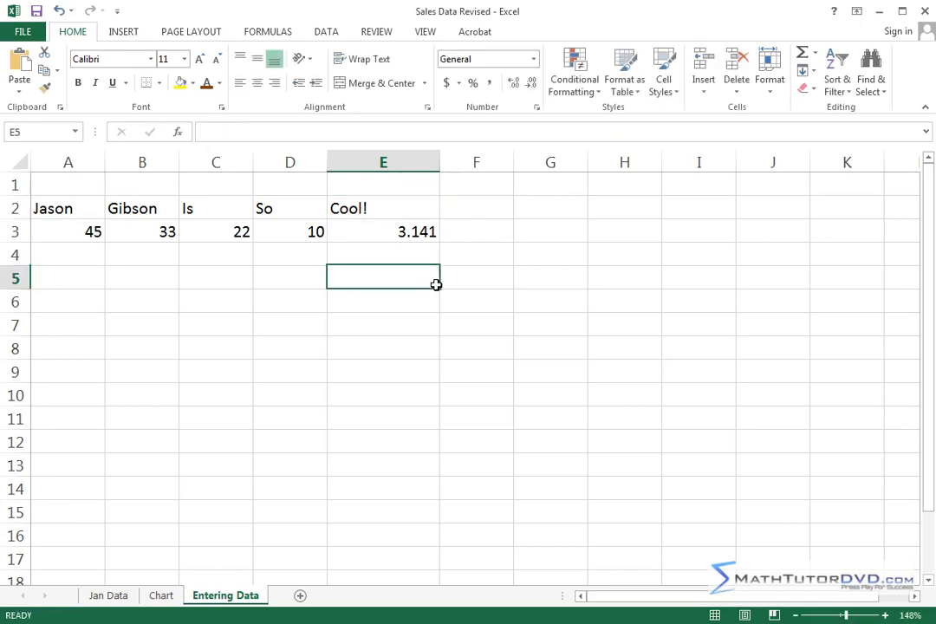